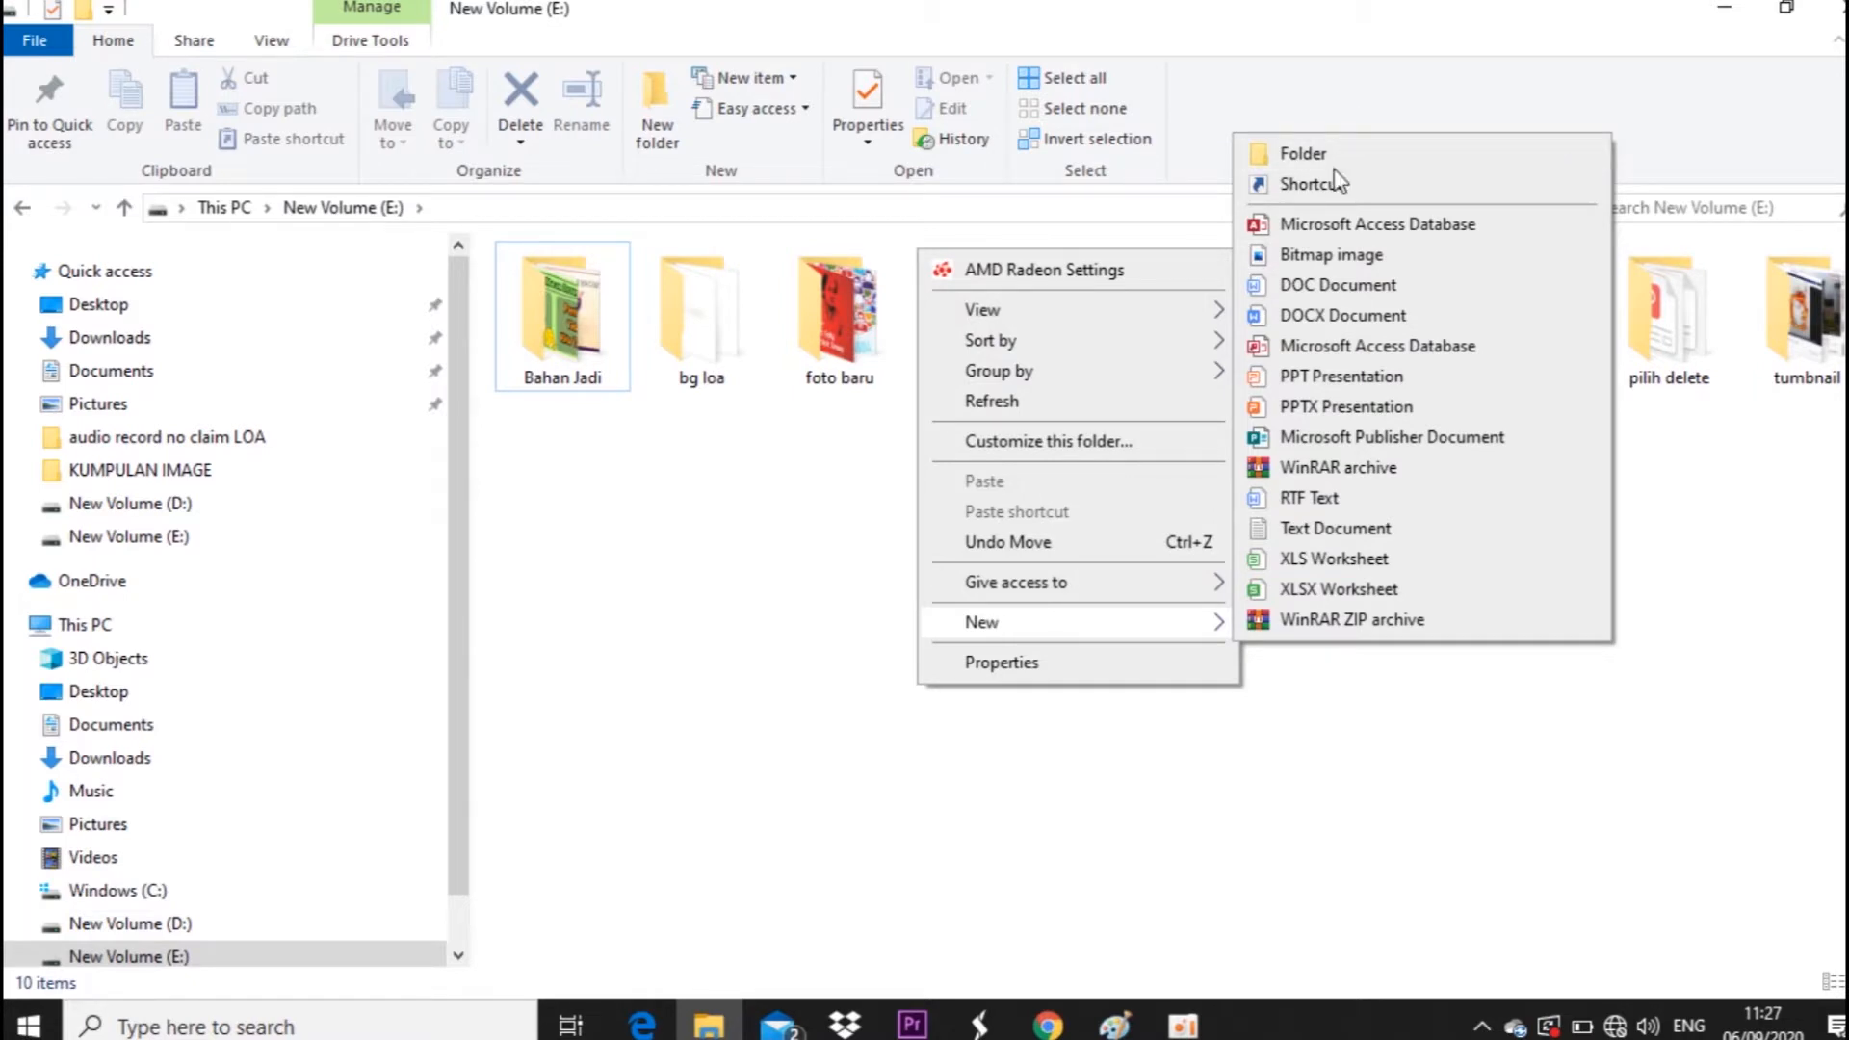
# Step: Create a new folder named "Dokumen 1" on New Volume (E:)
pyautogui.click(726, 689)
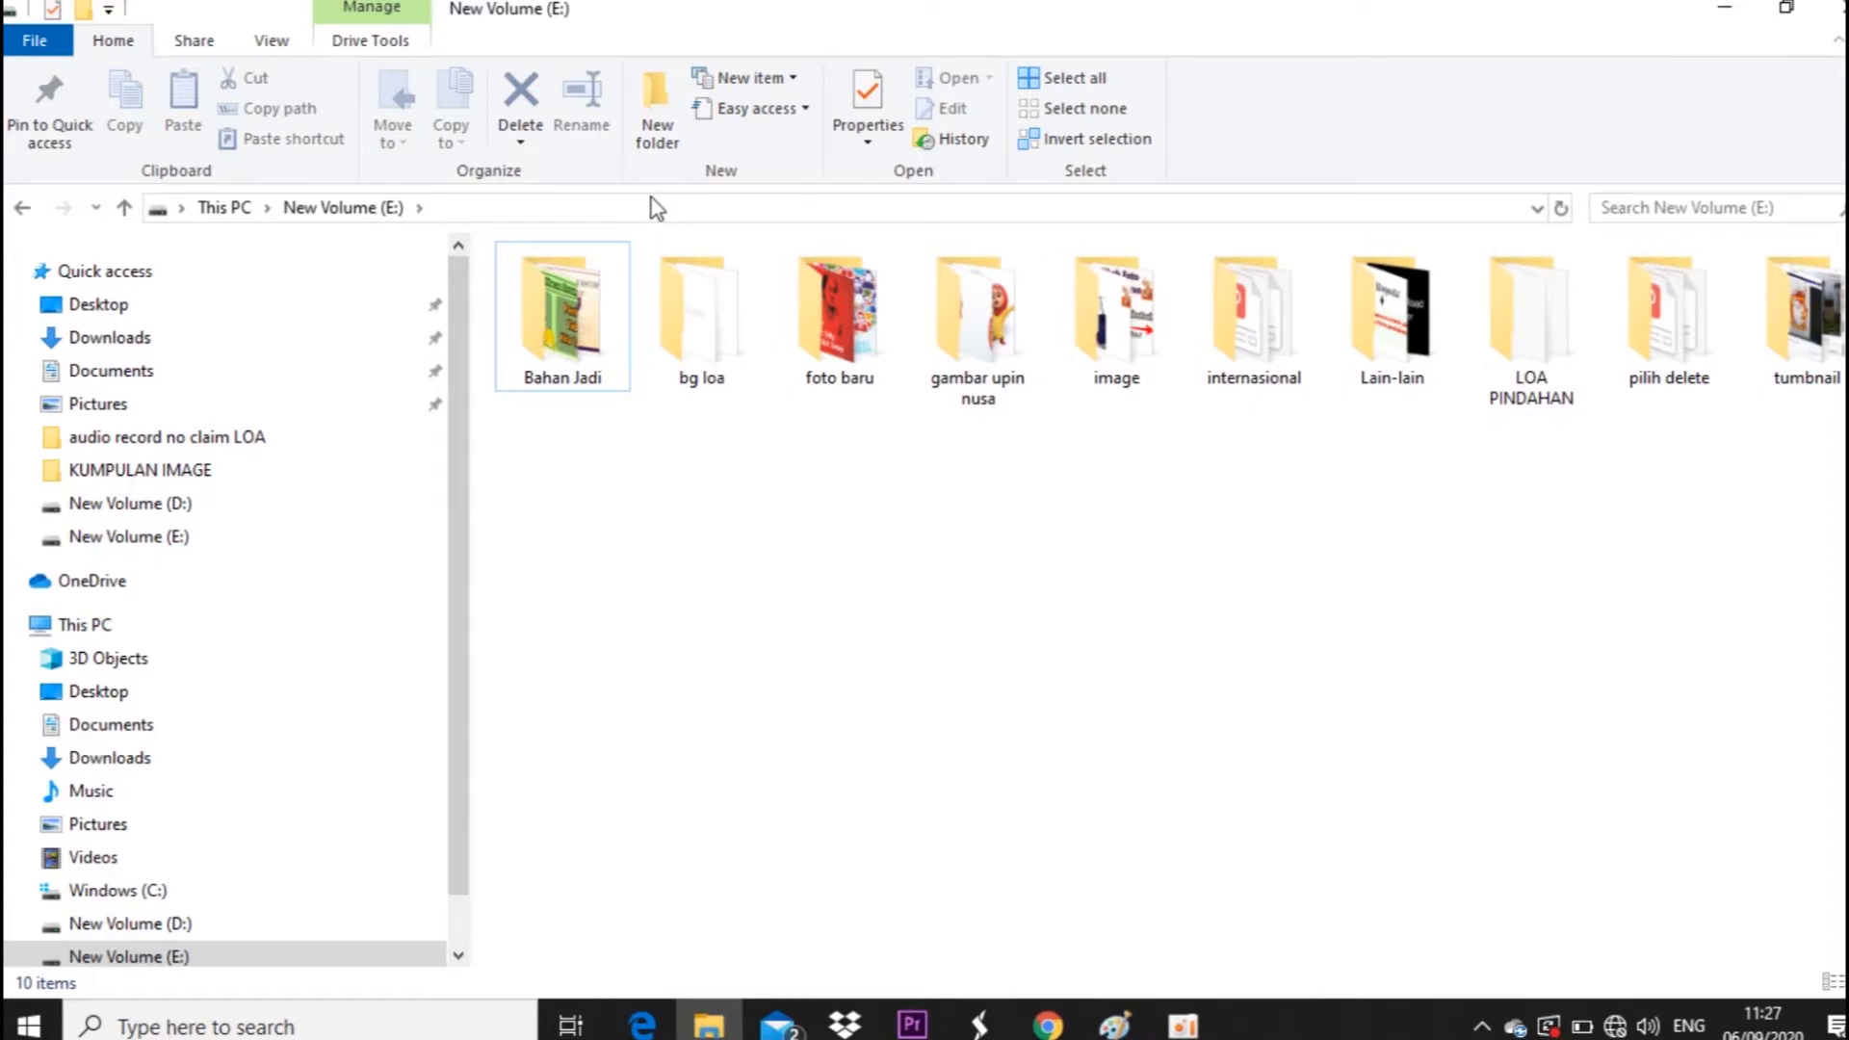
pyautogui.click(658, 133)
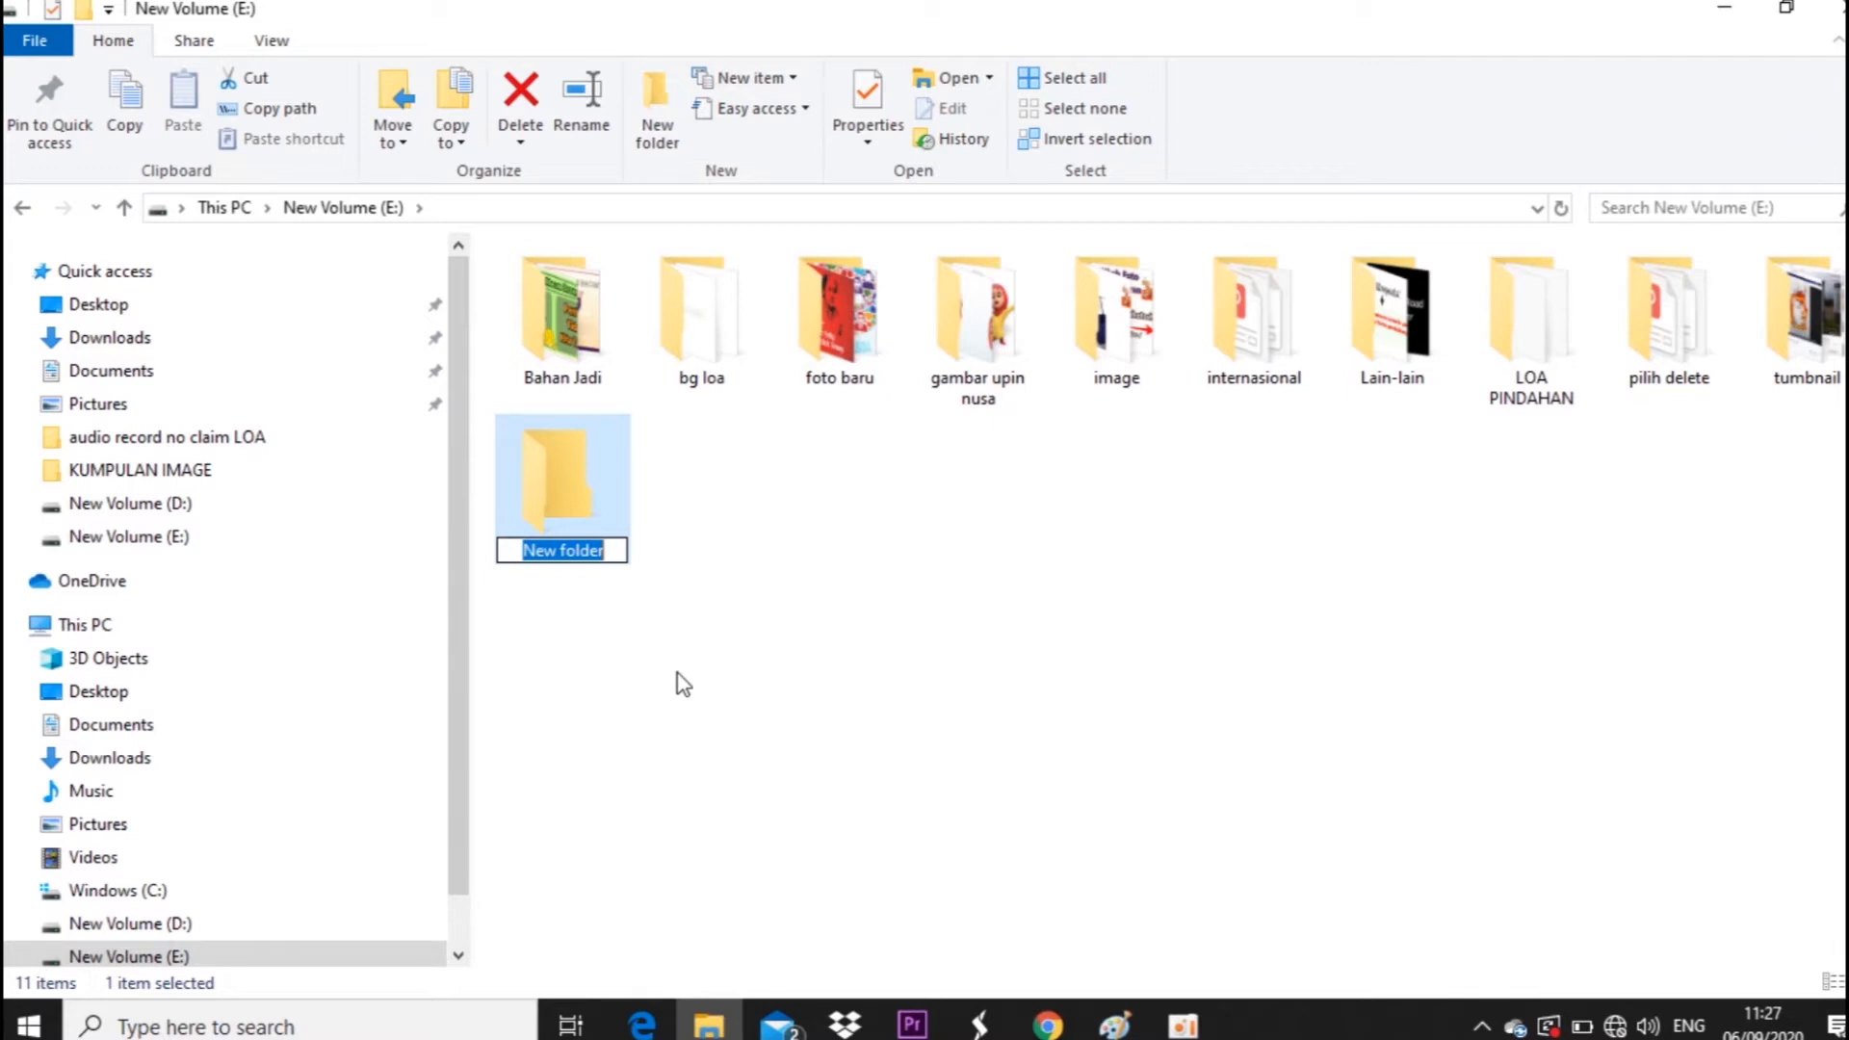
pyautogui.press('BackSpace')
pyautogui.write('Do')
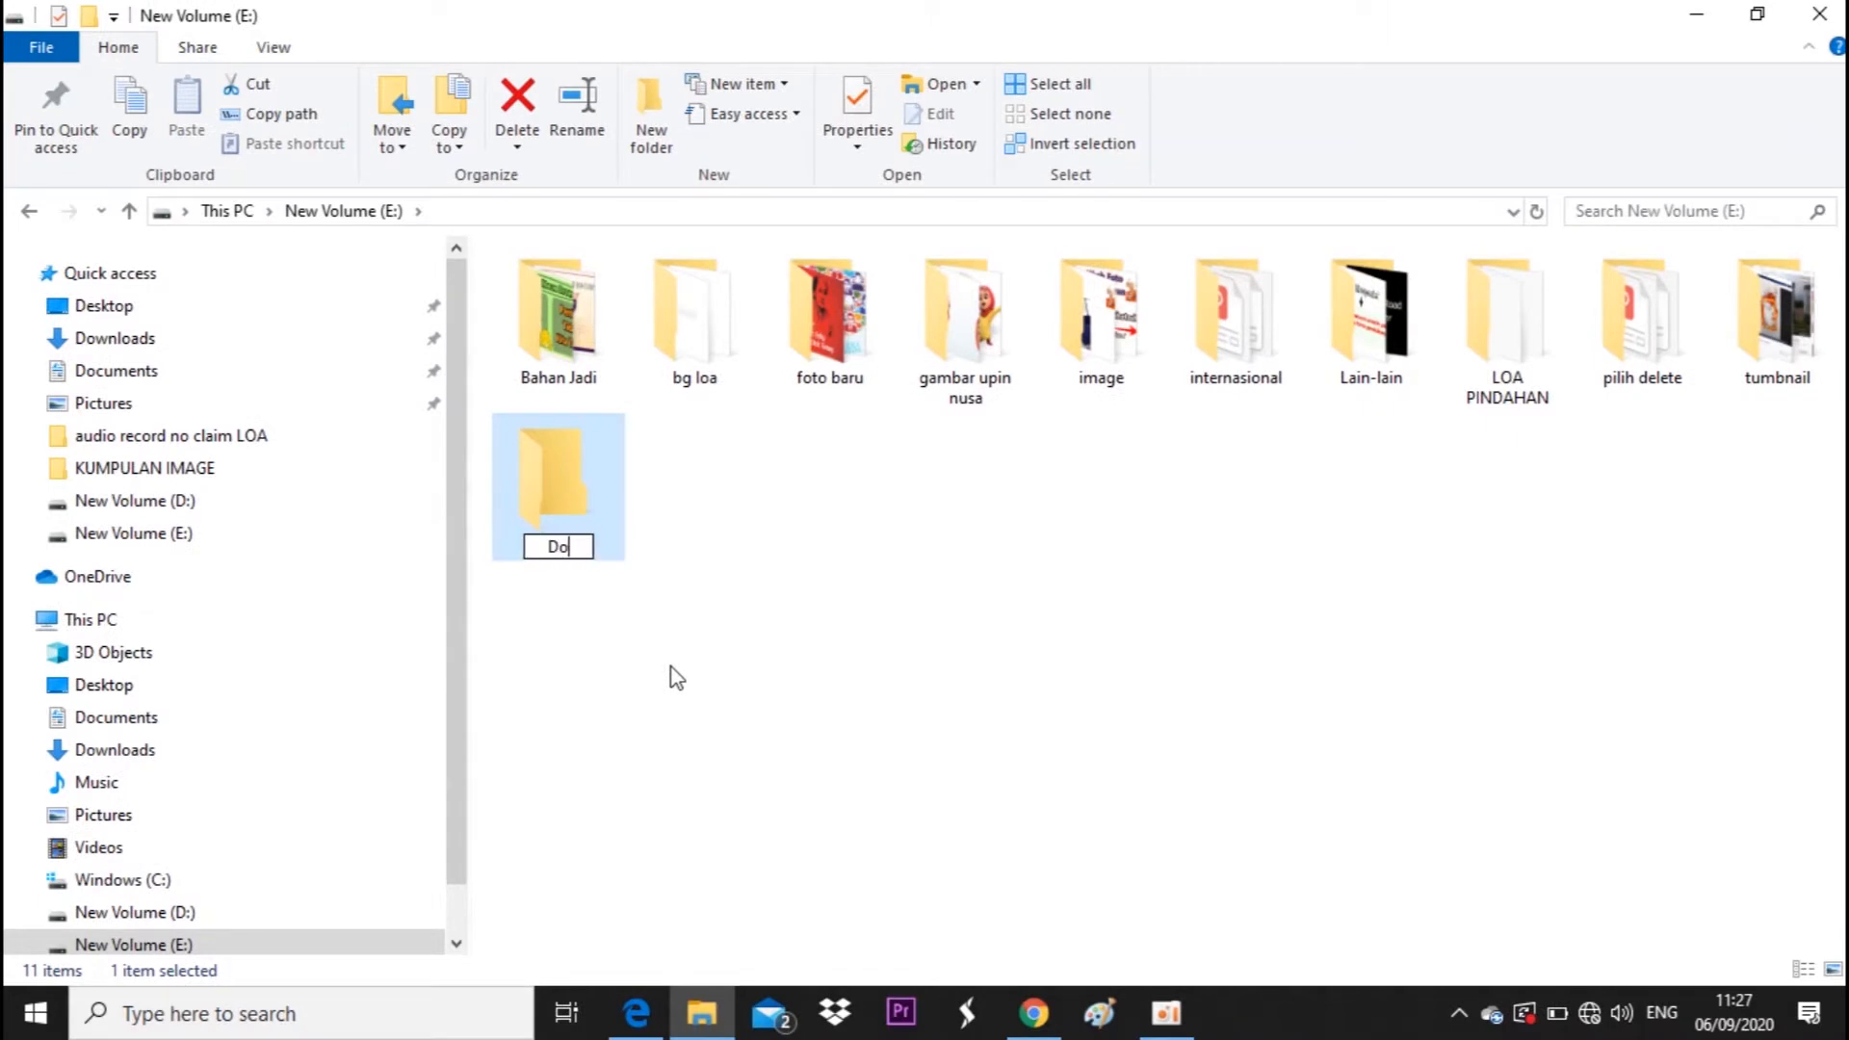
pyautogui.write('kumen 1')
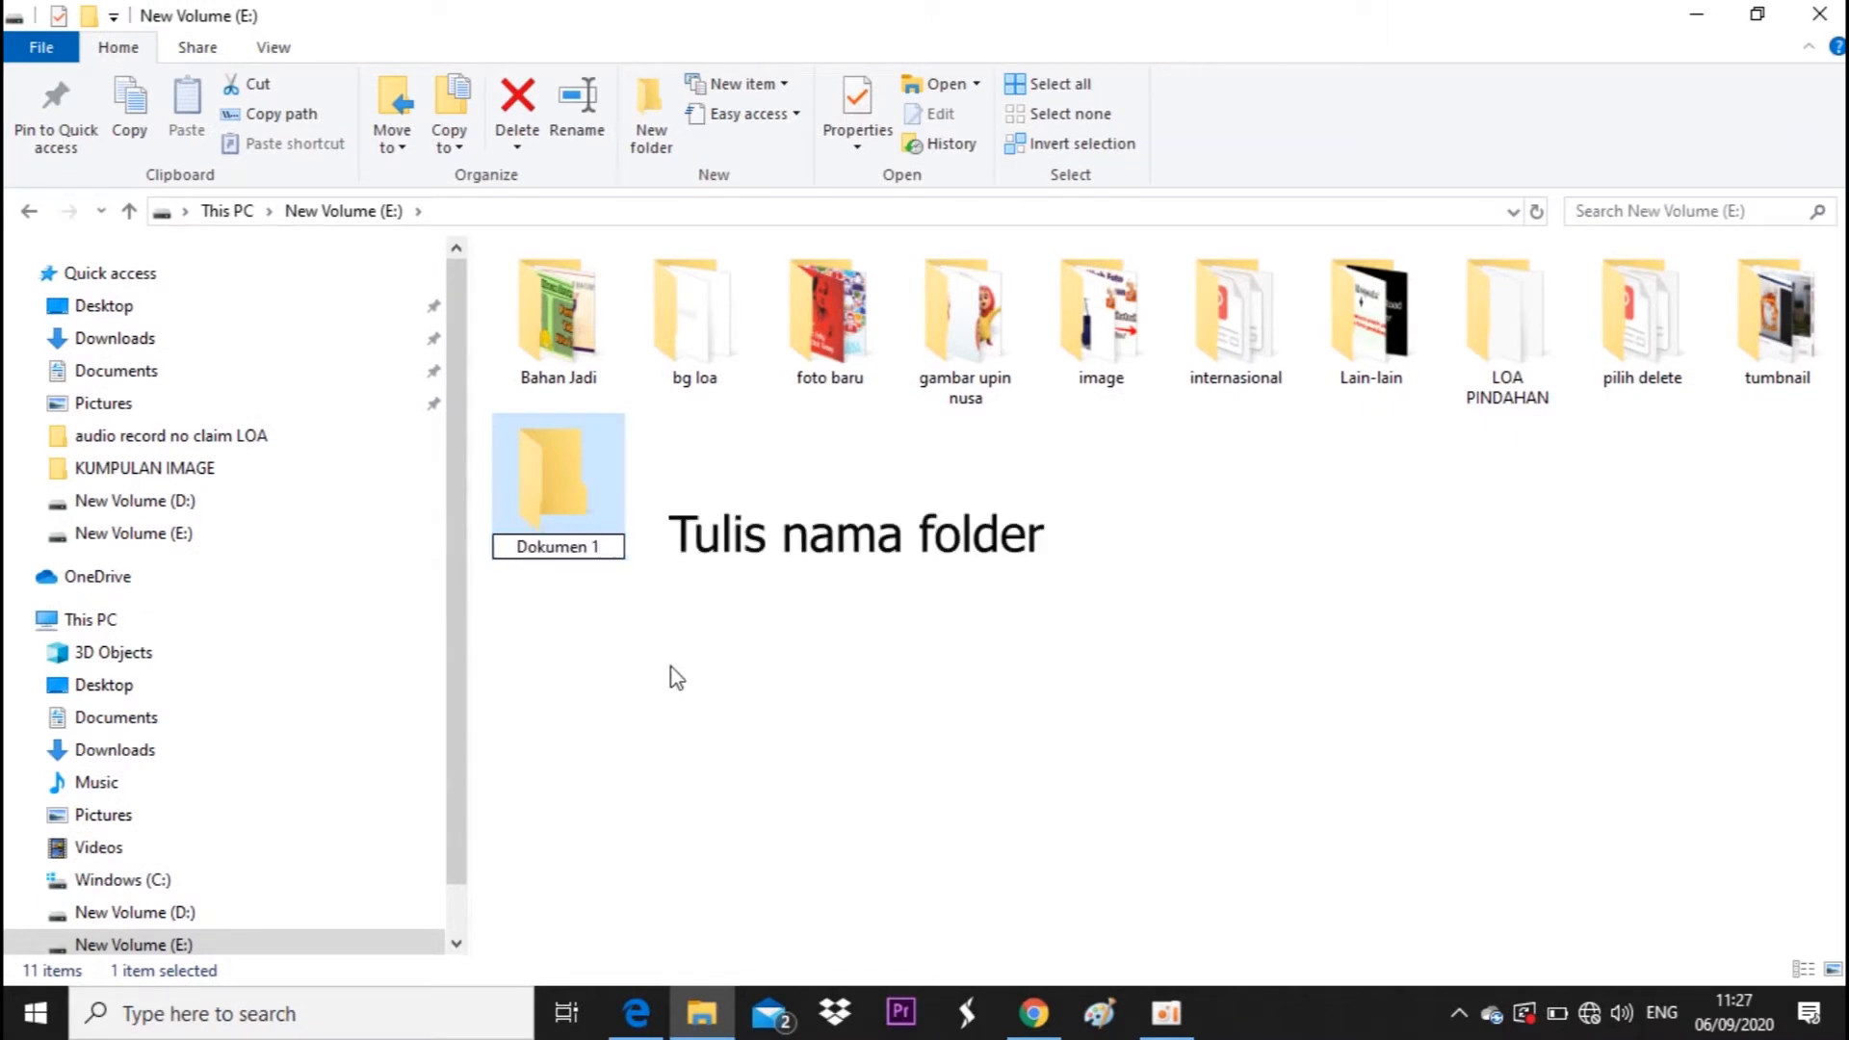
pyautogui.press('Return')
pyautogui.click(693, 667)
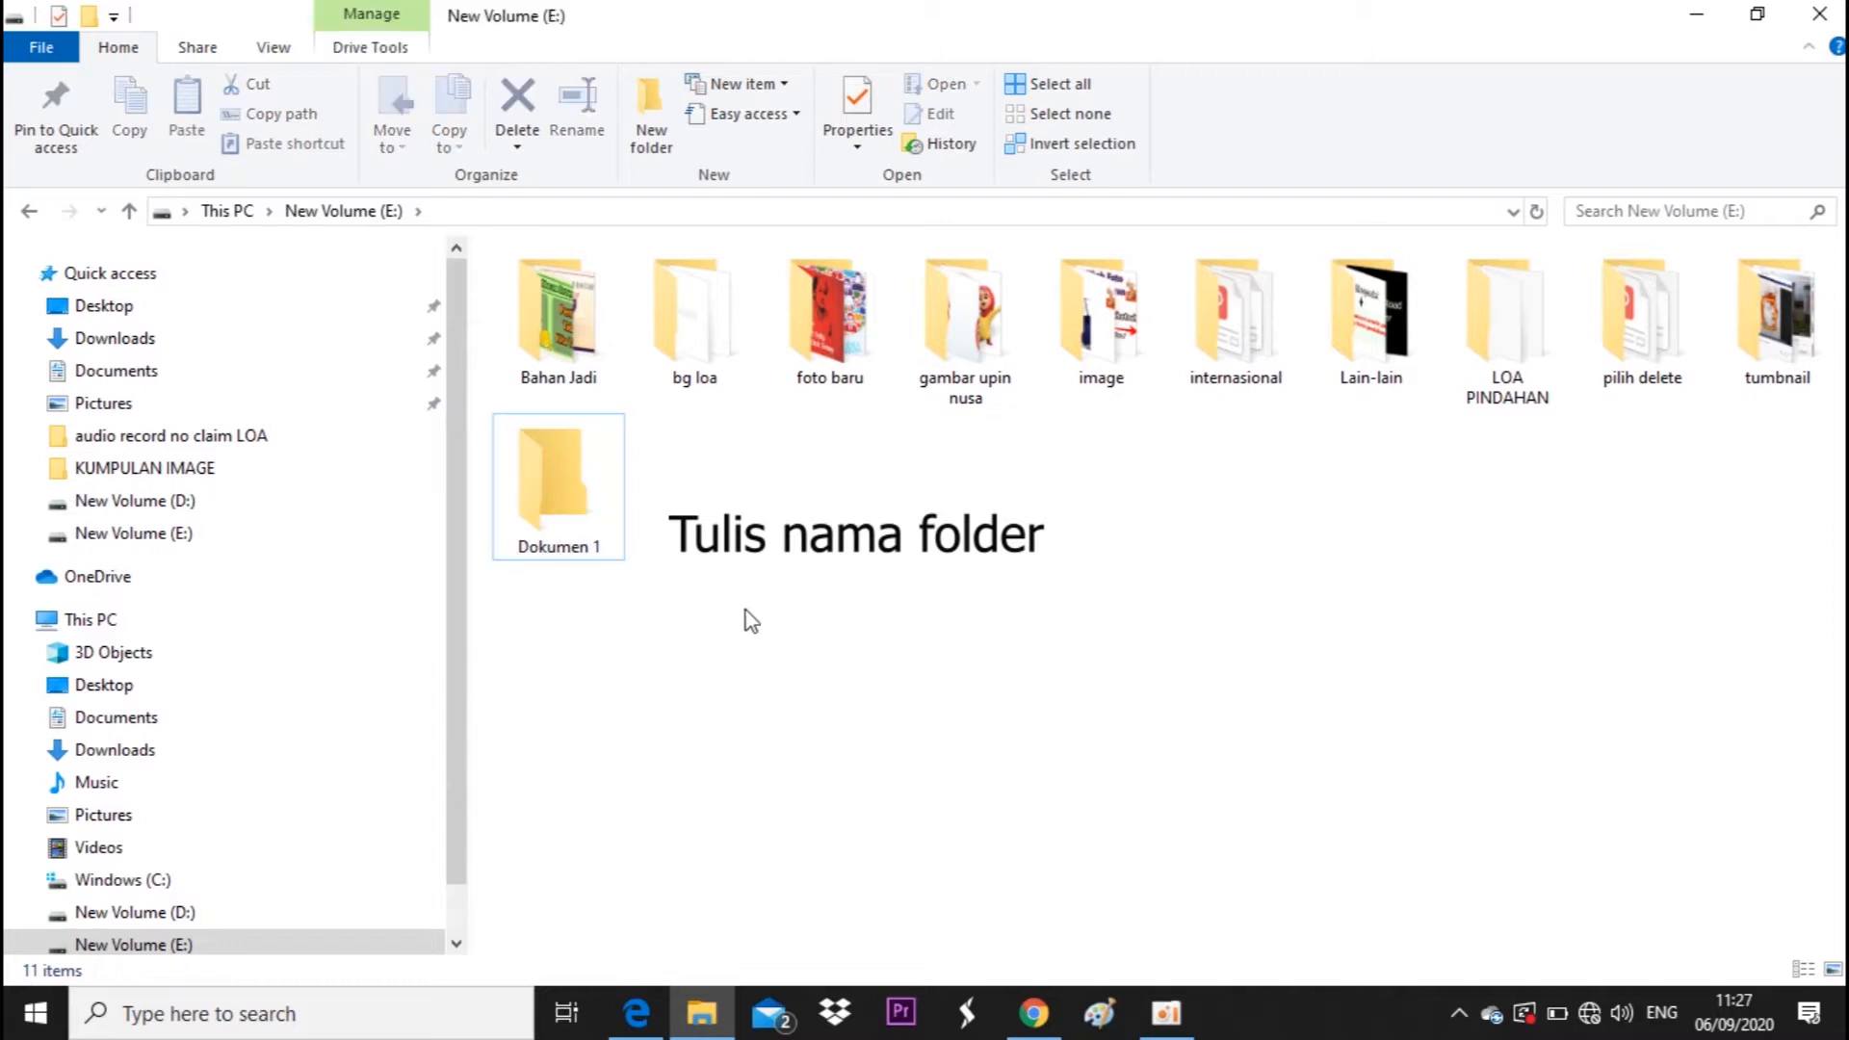
# Step: Create a second new folder named "Dokumen 2" on the same drive
pyautogui.rightClick(975, 685)
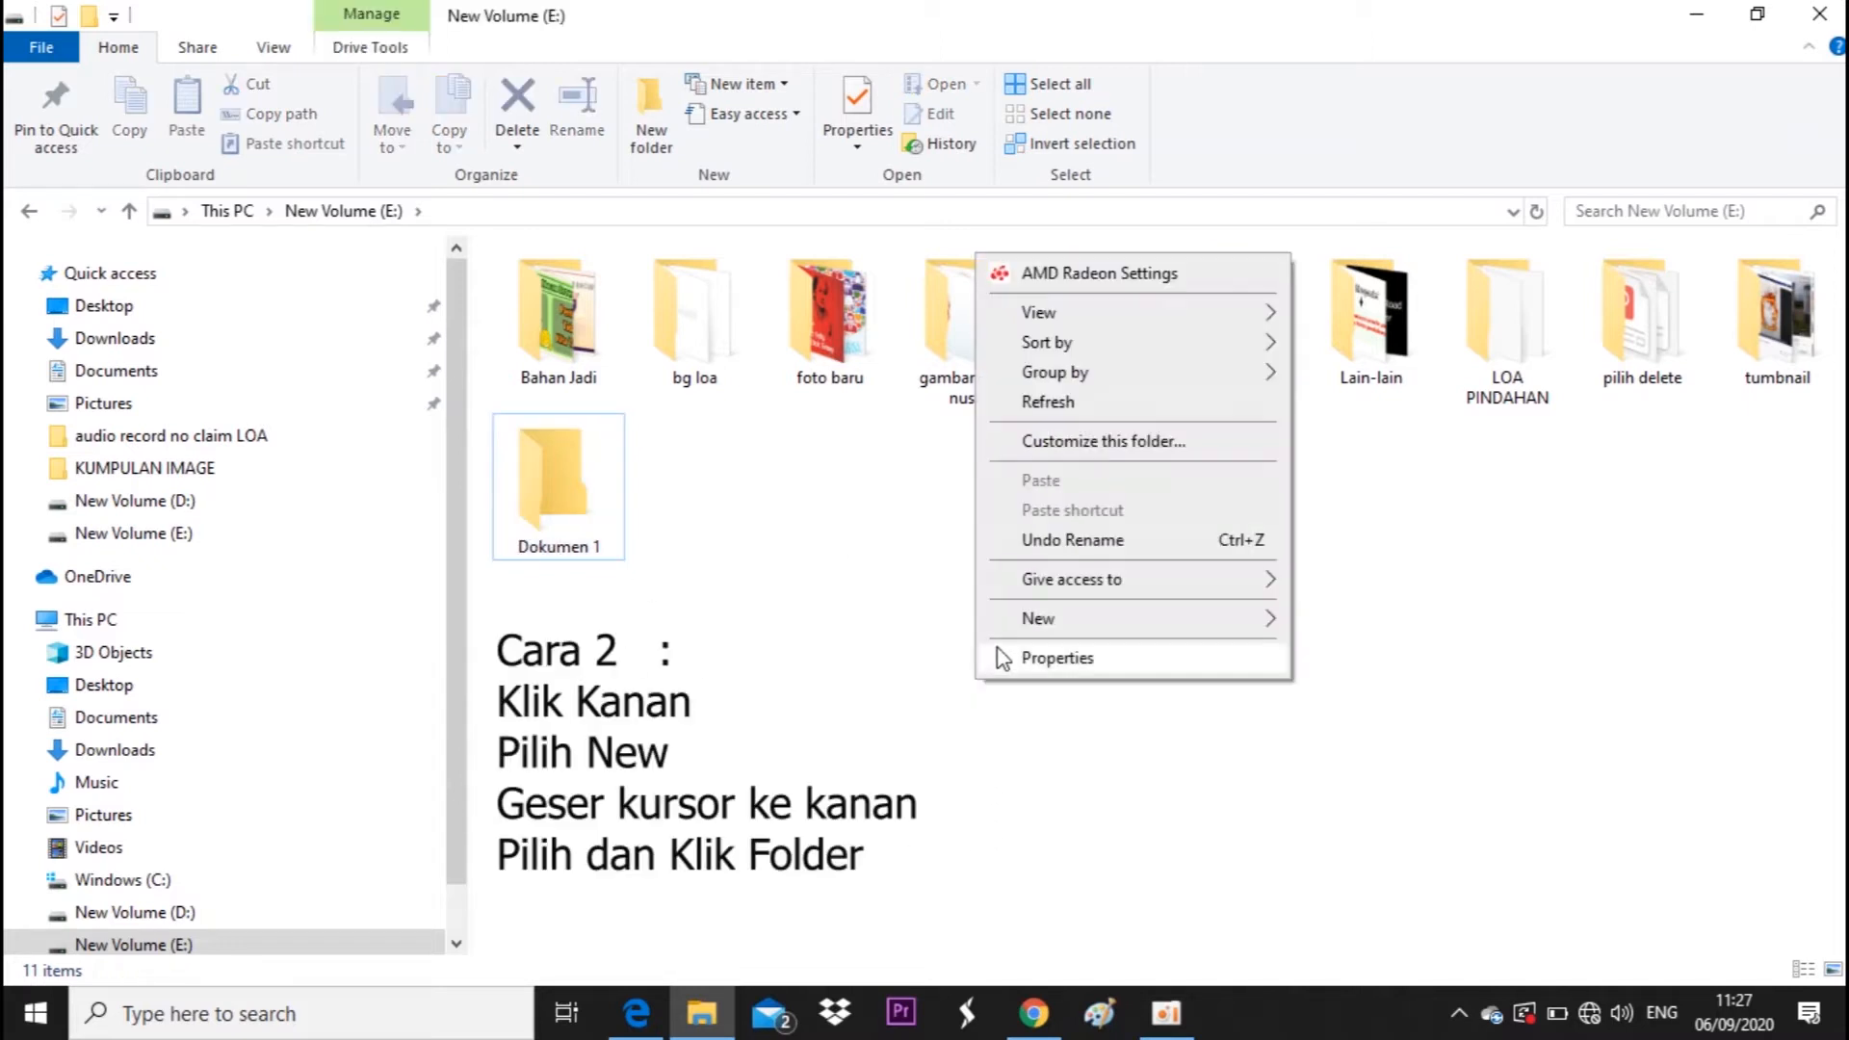
pyautogui.moveTo(1035, 618)
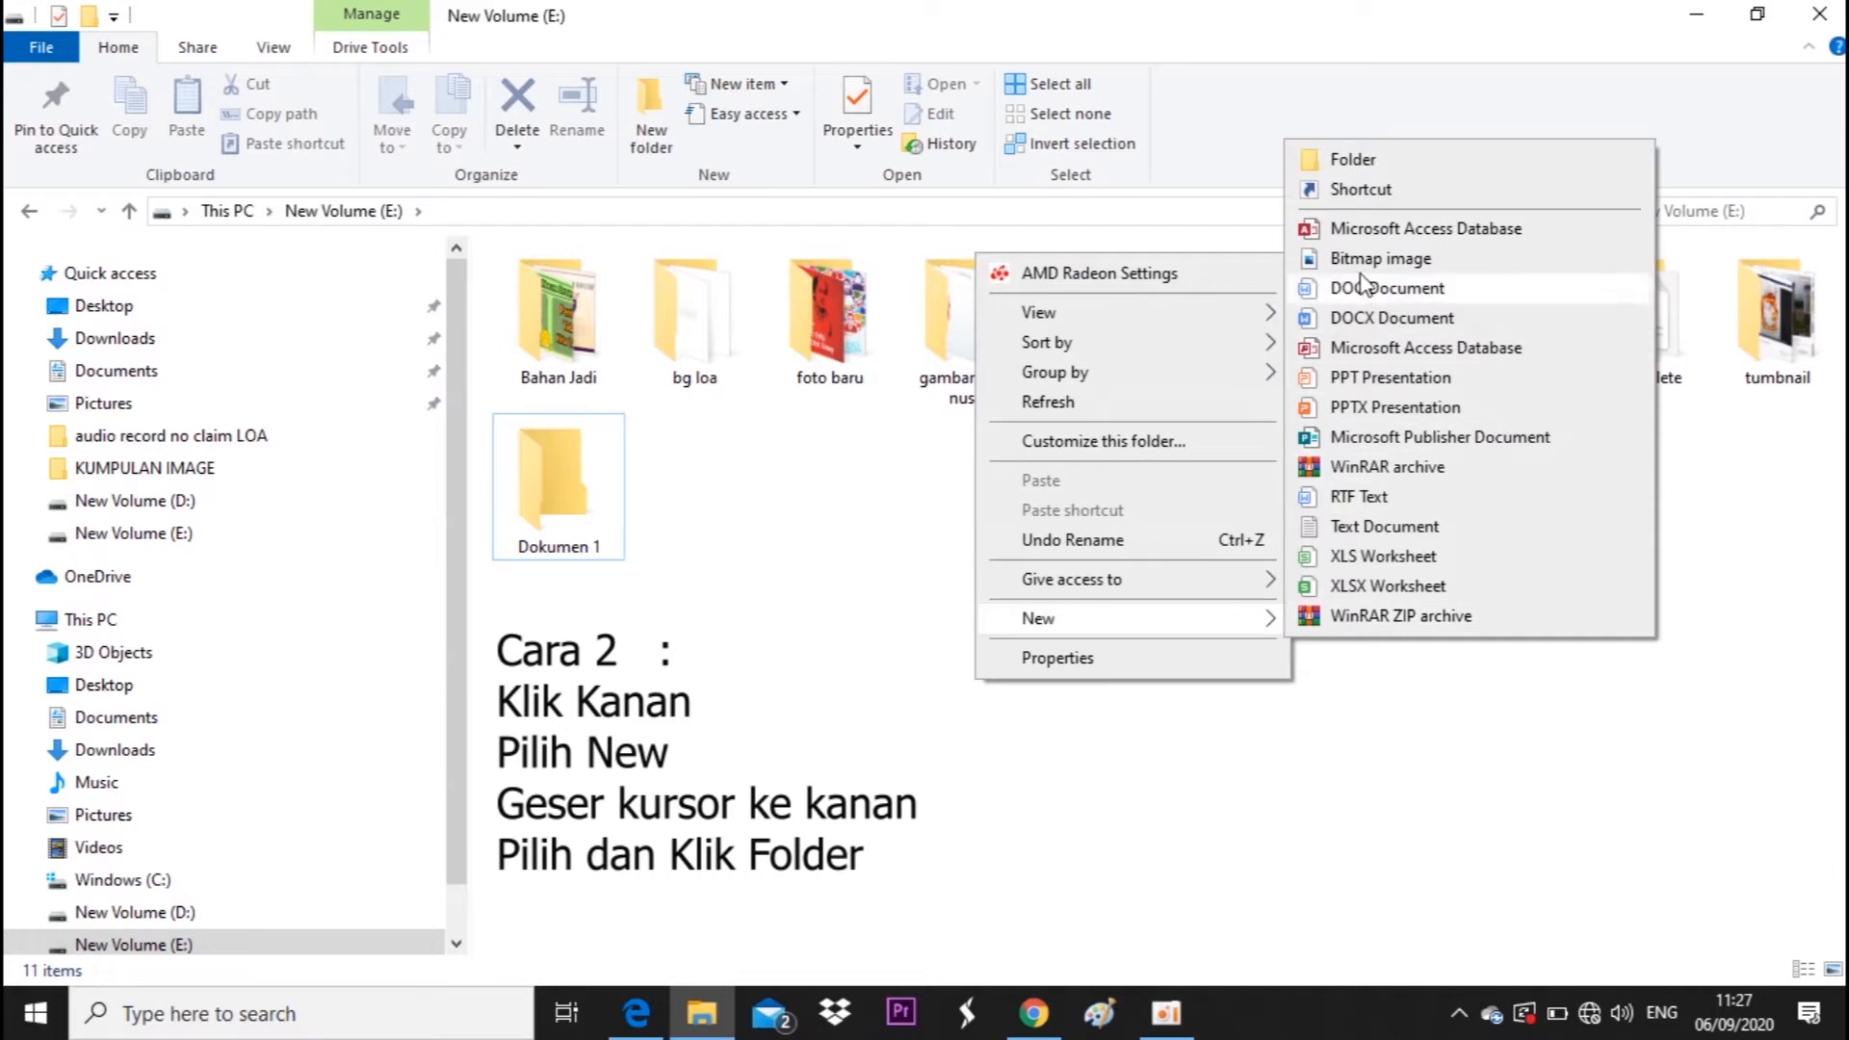
pyautogui.click(1369, 164)
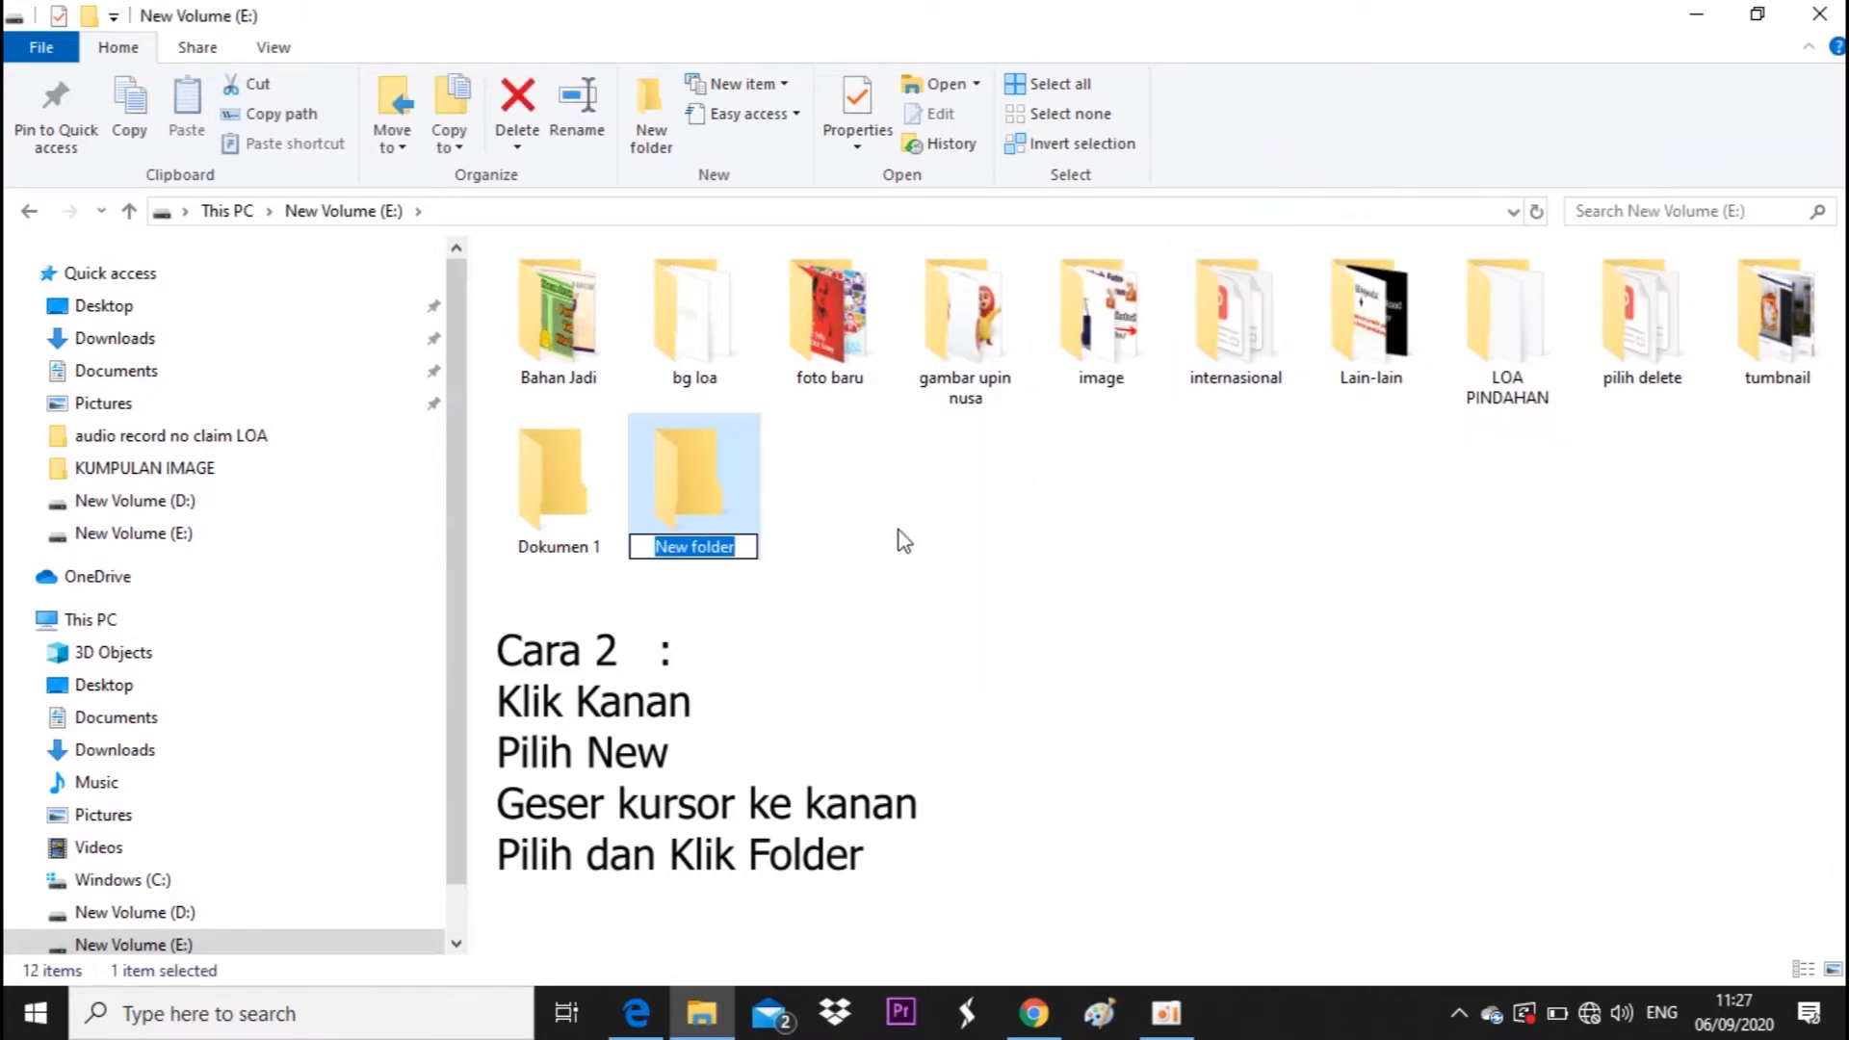
pyautogui.write('Dokumen 2')
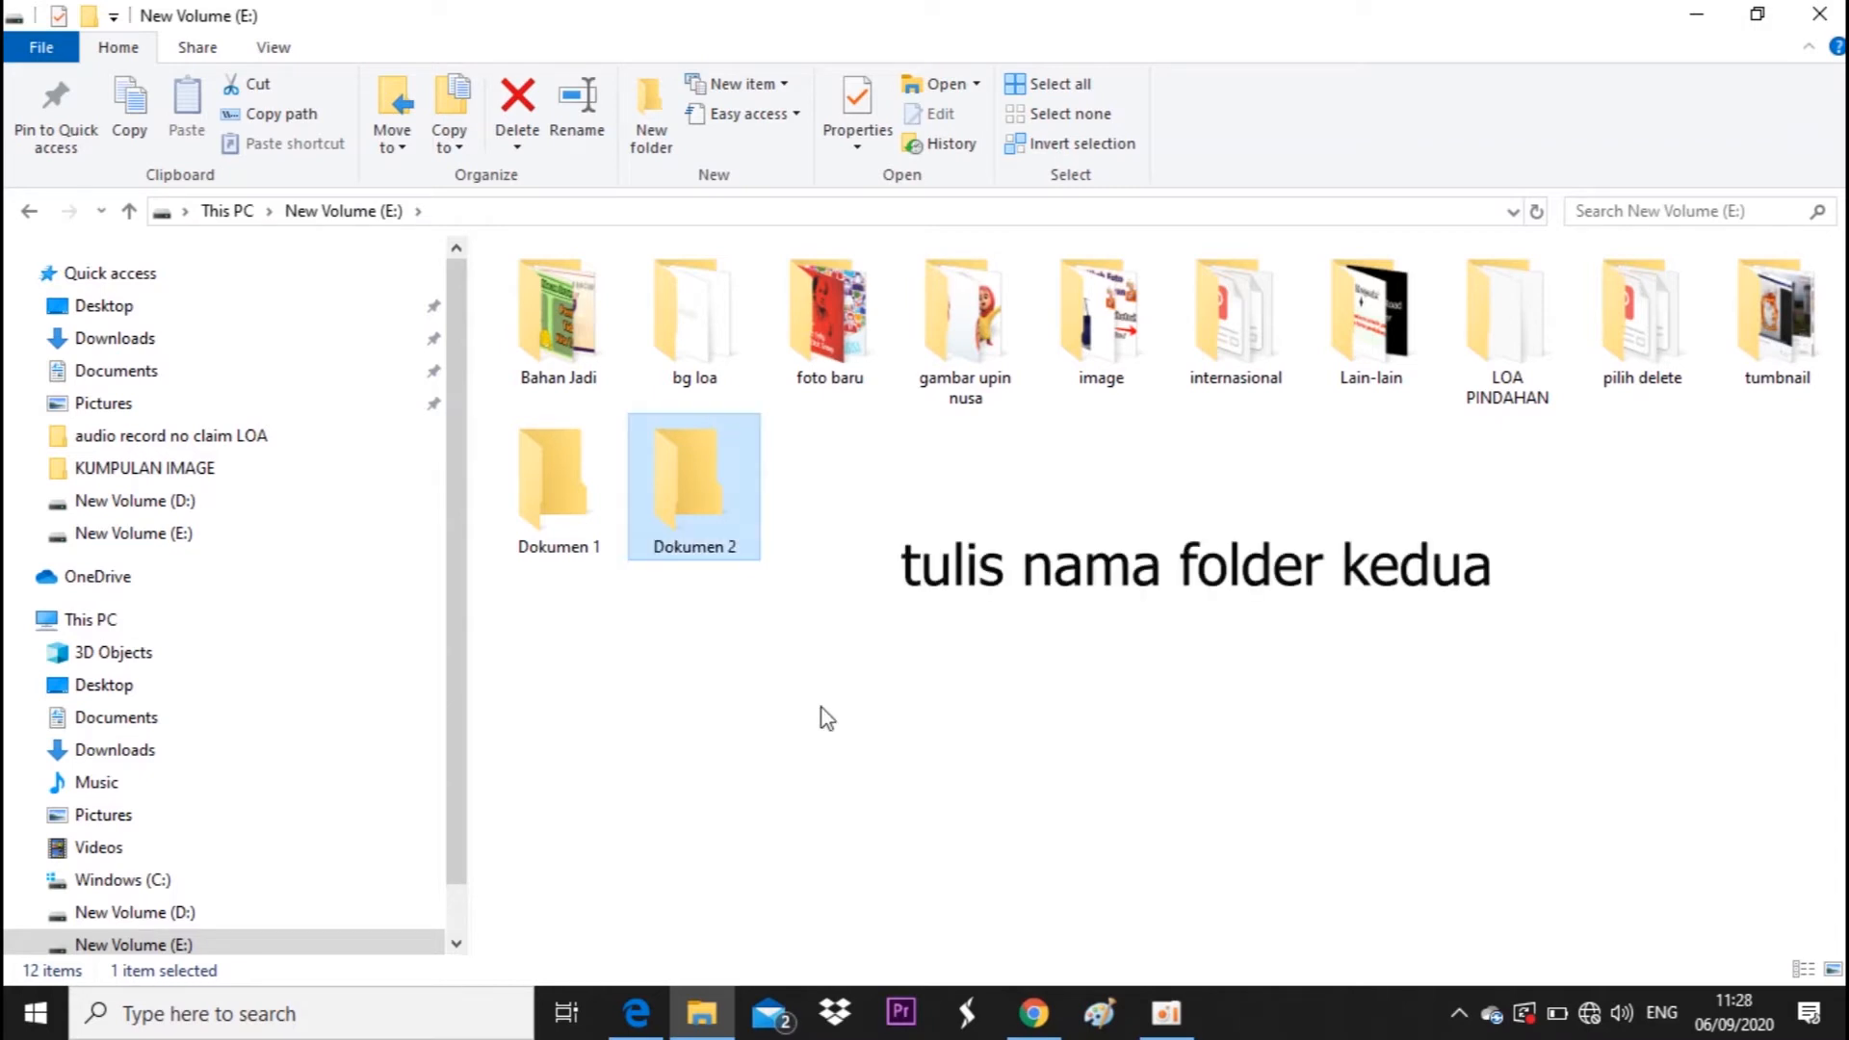
pyautogui.click(838, 734)
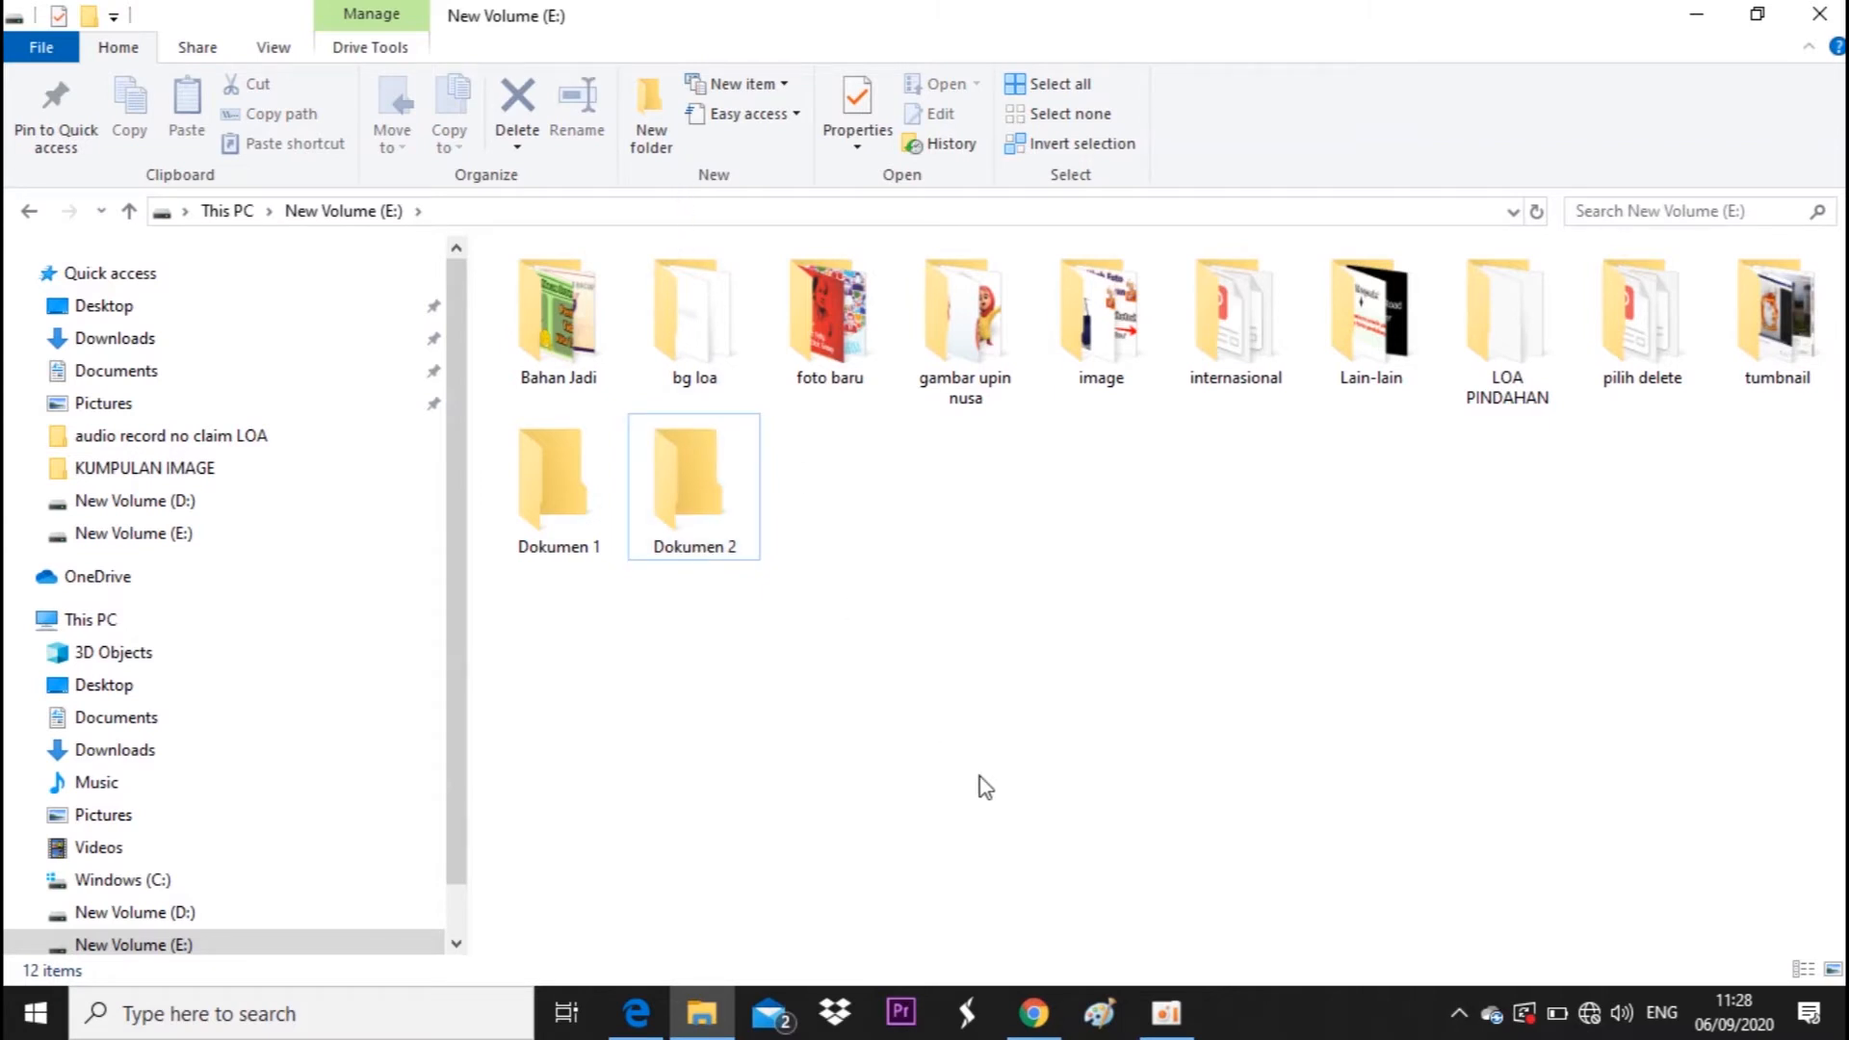
# Step: Create a third new folder named "Film" beside the Dokumen folders
pyautogui.rightClick(963, 517)
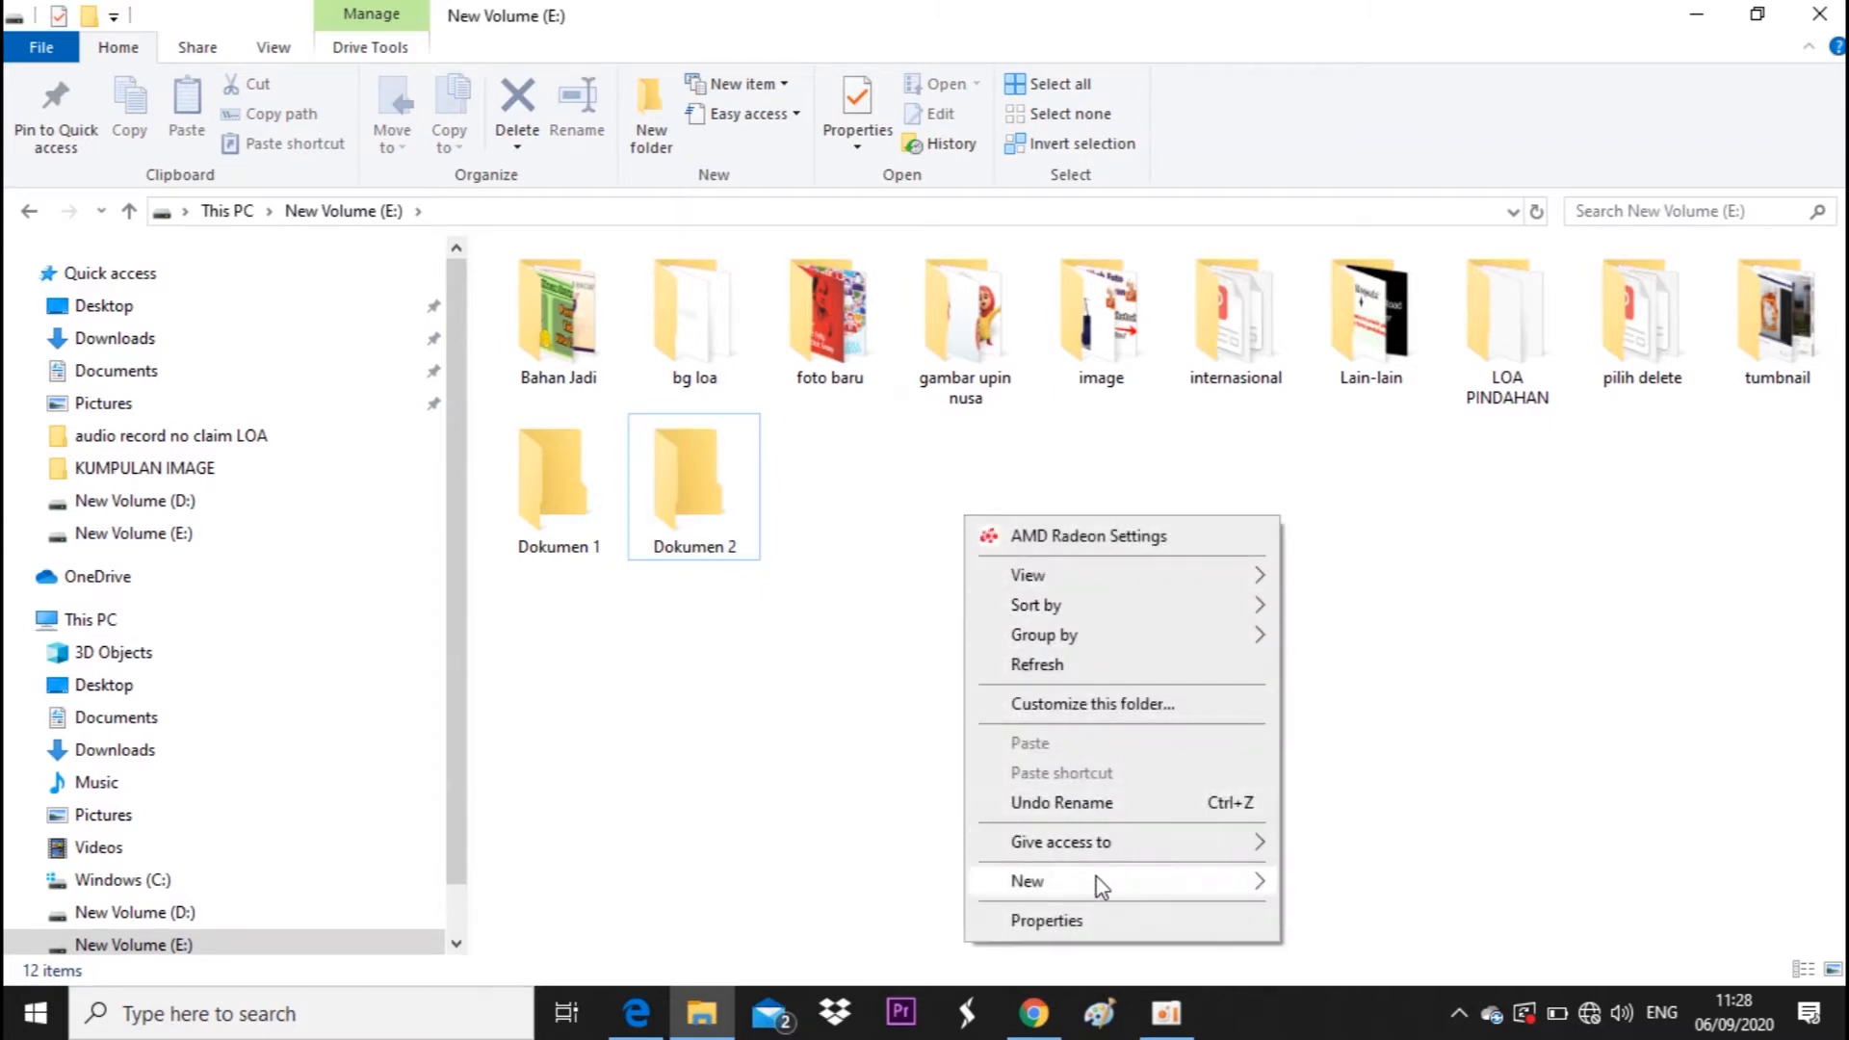
pyautogui.click(689, 665)
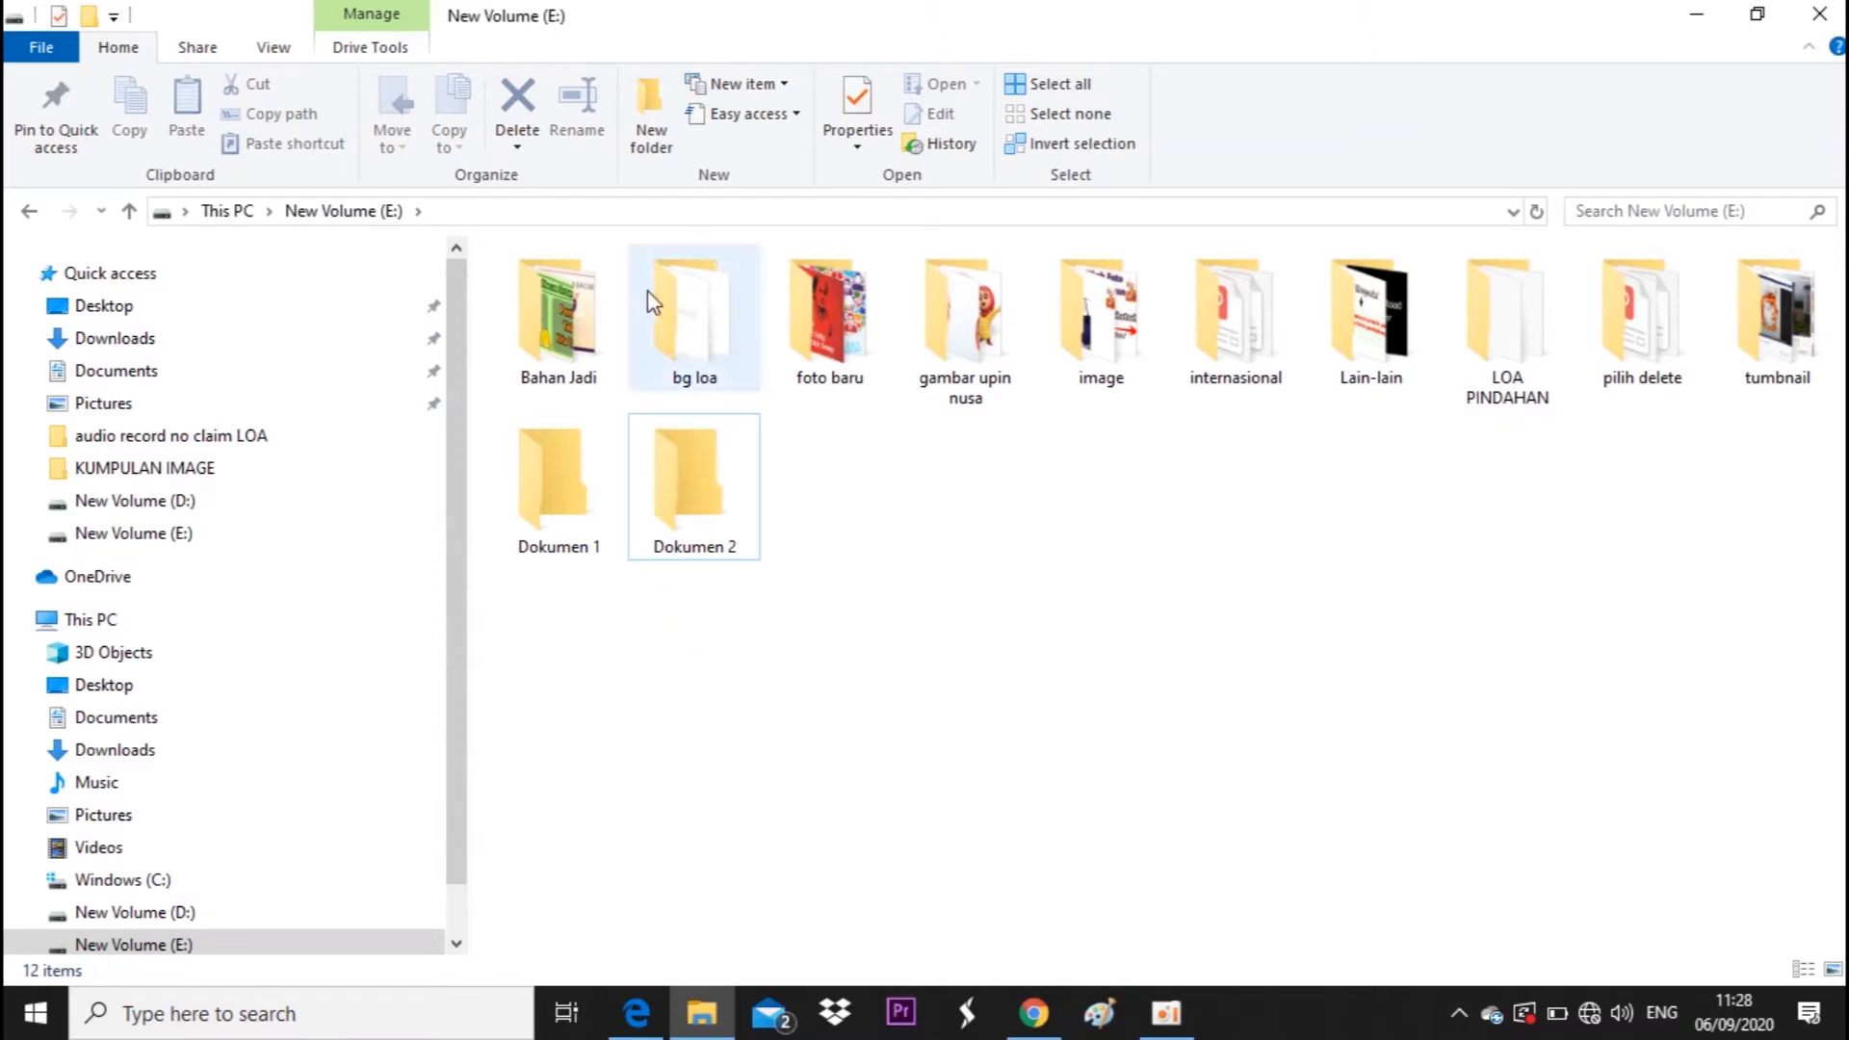
pyautogui.click(651, 135)
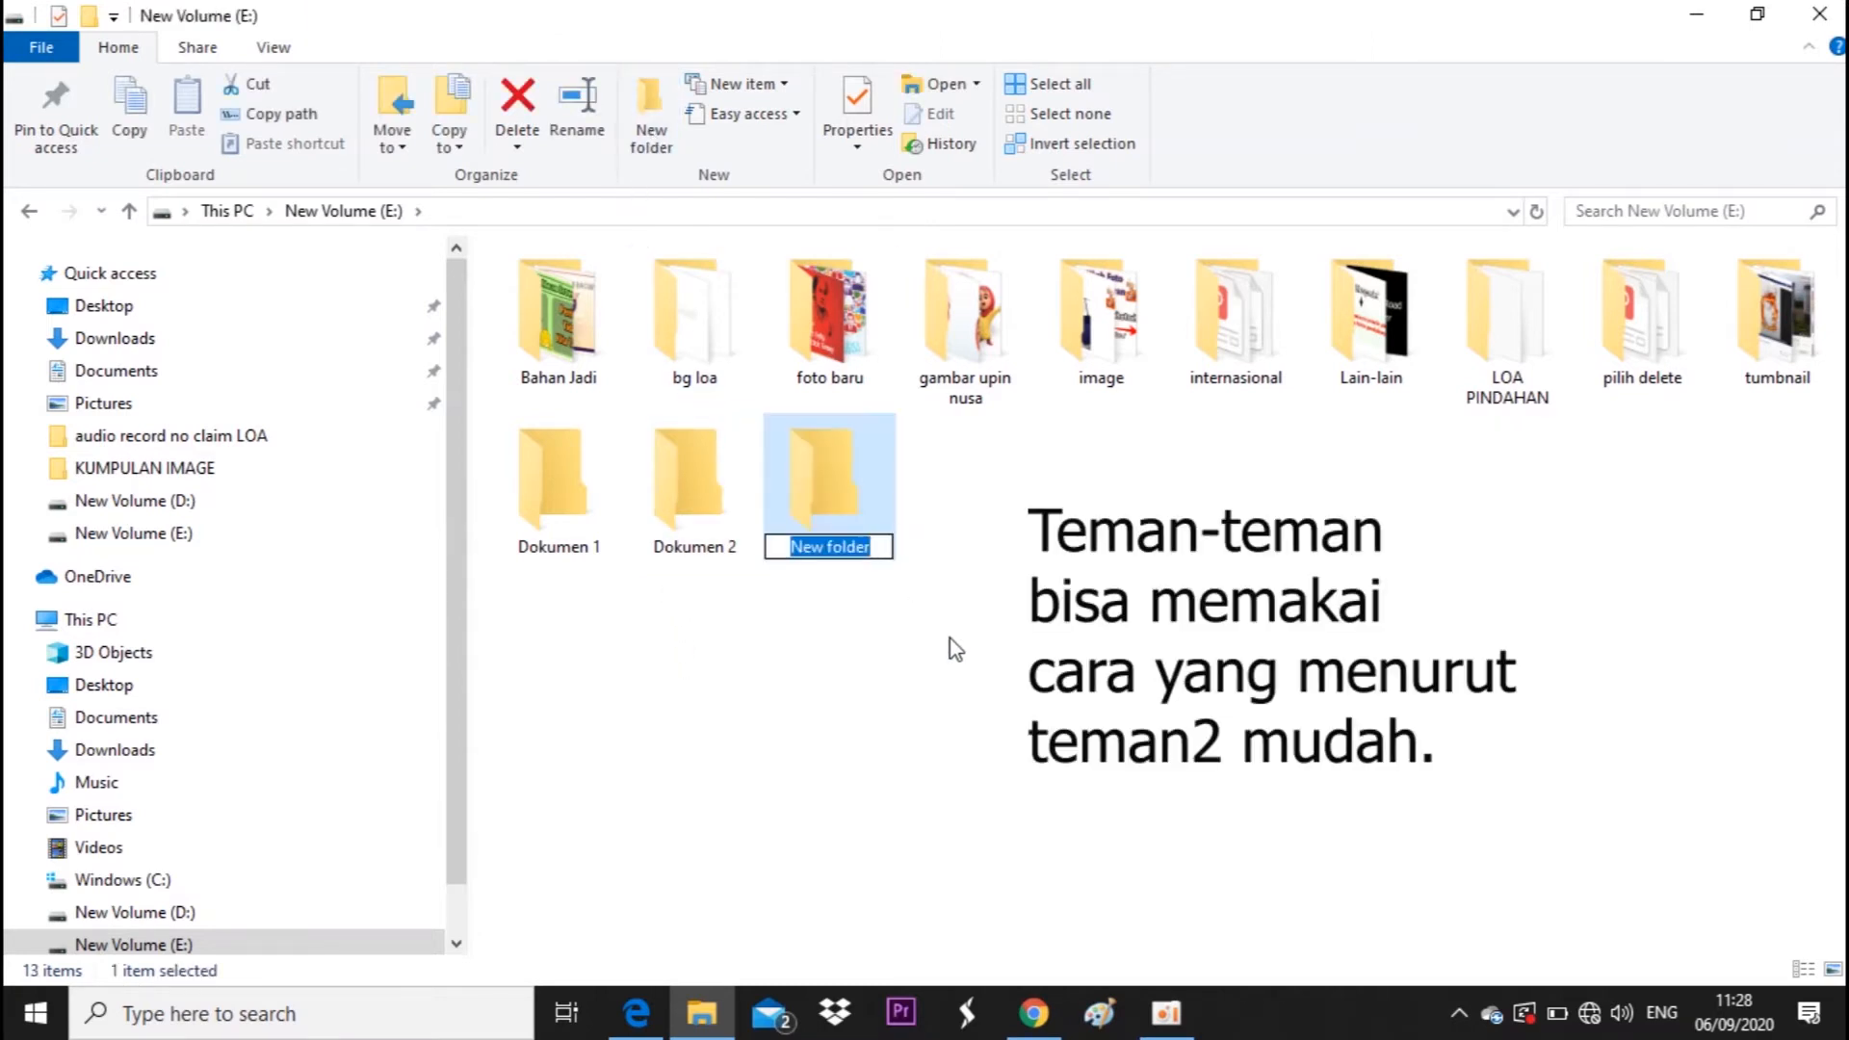
pyautogui.write('Film')
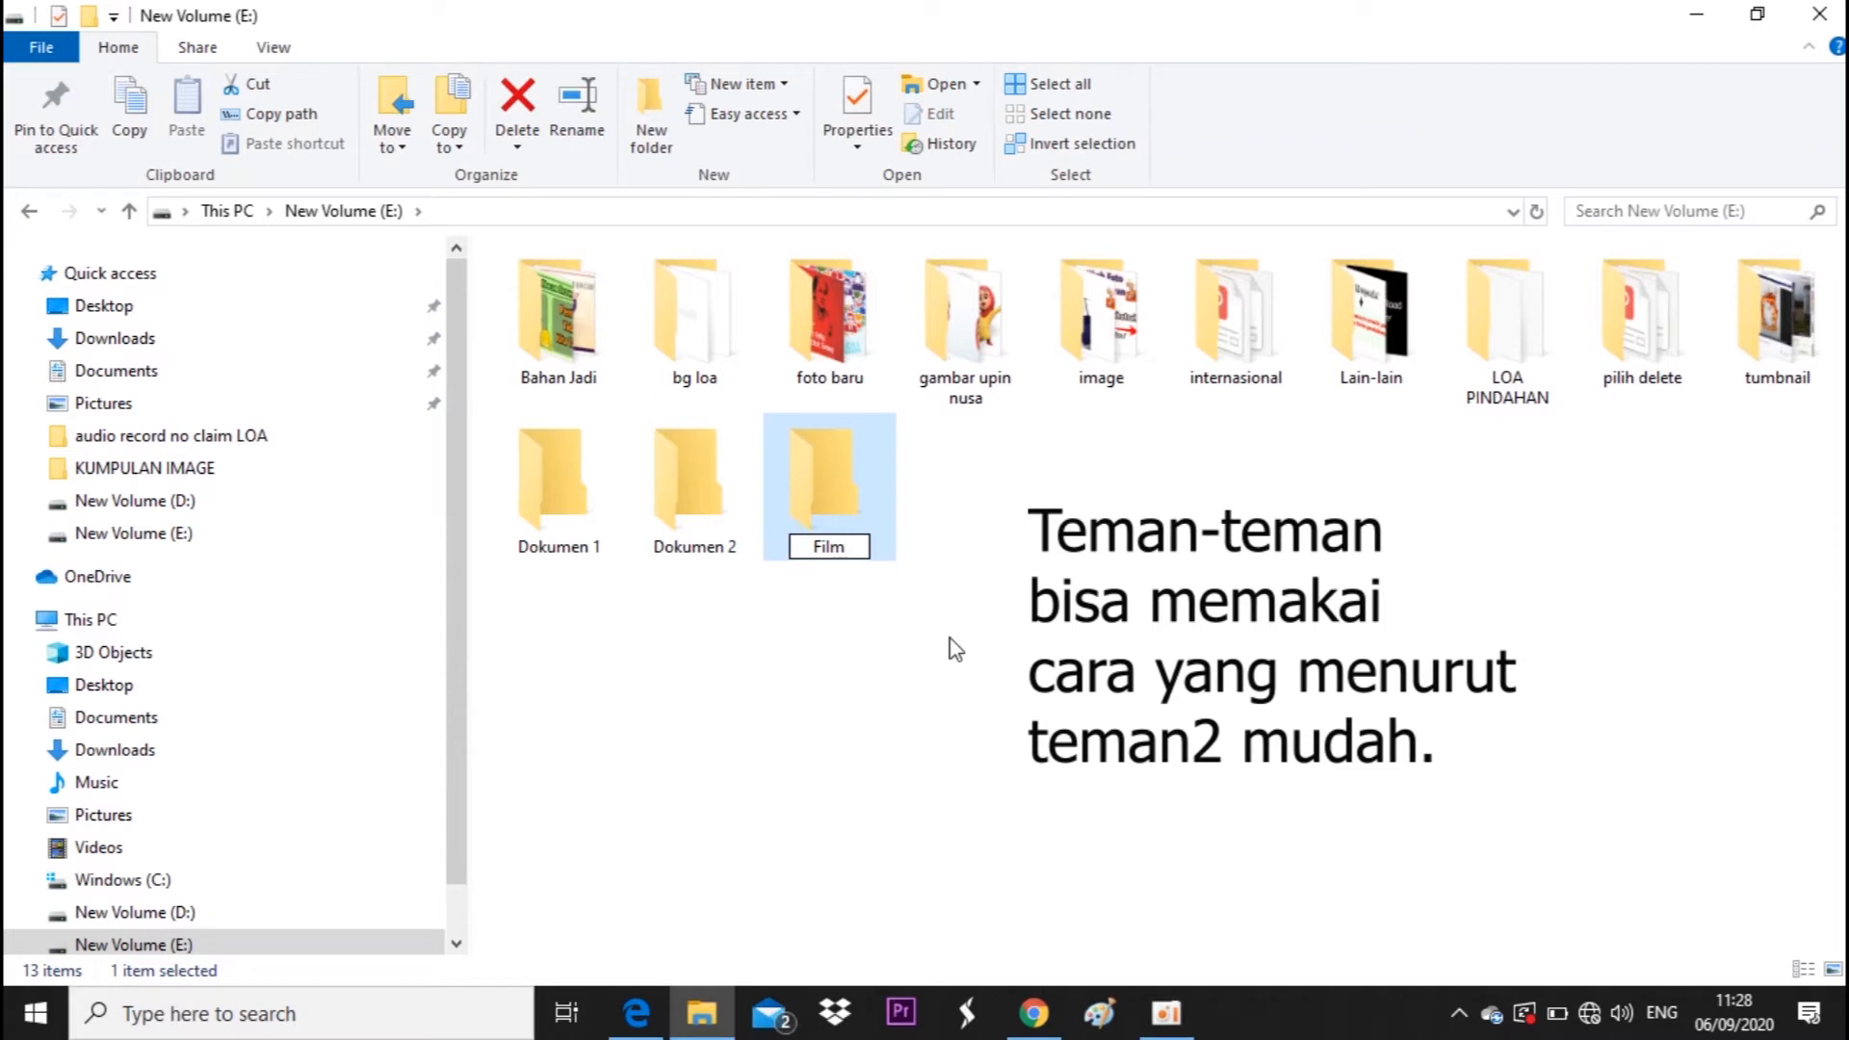
pyautogui.click(982, 673)
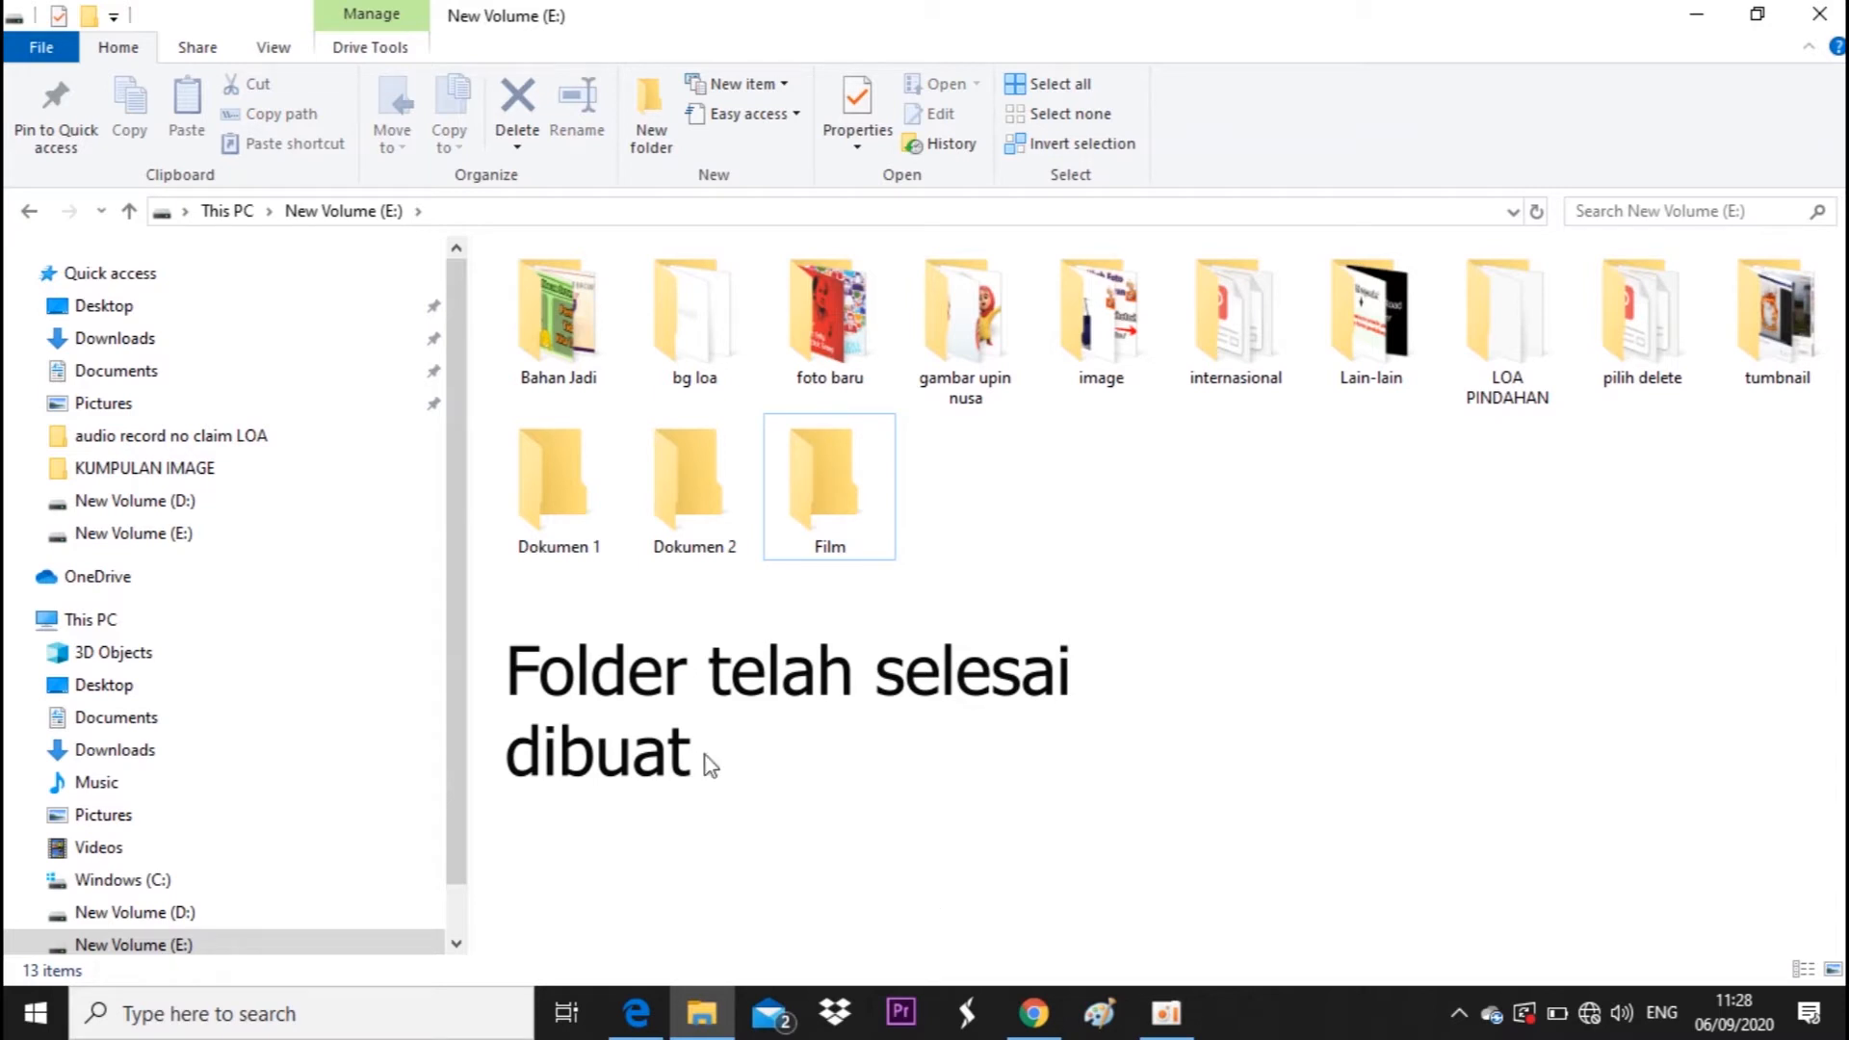
# Step: Look inside the newly created Dokumen 1, Dokumen 2 and Film folders and return to the drive's root
pyautogui.doubleClick(527, 487)
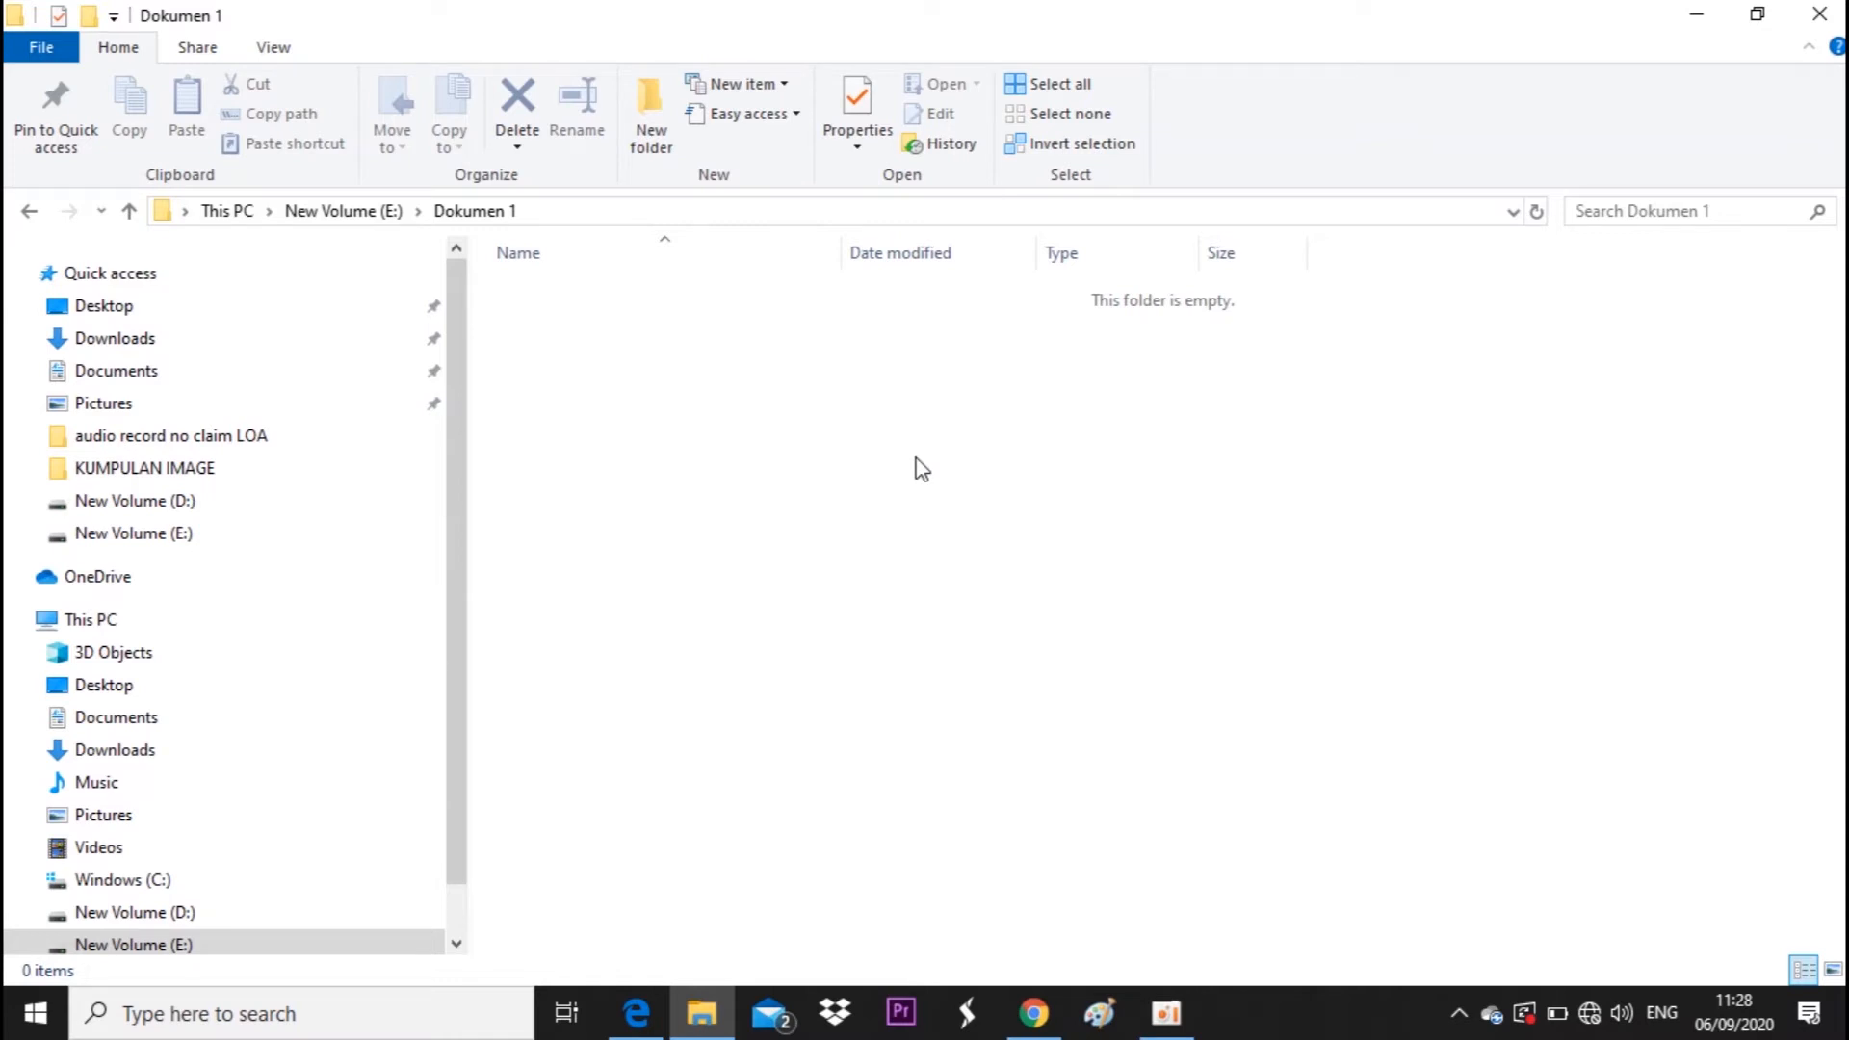
pyautogui.press('BackSpace')
pyautogui.doubleClick(979, 350)
pyautogui.press('BackSpace')
pyautogui.doubleClick(1107, 308)
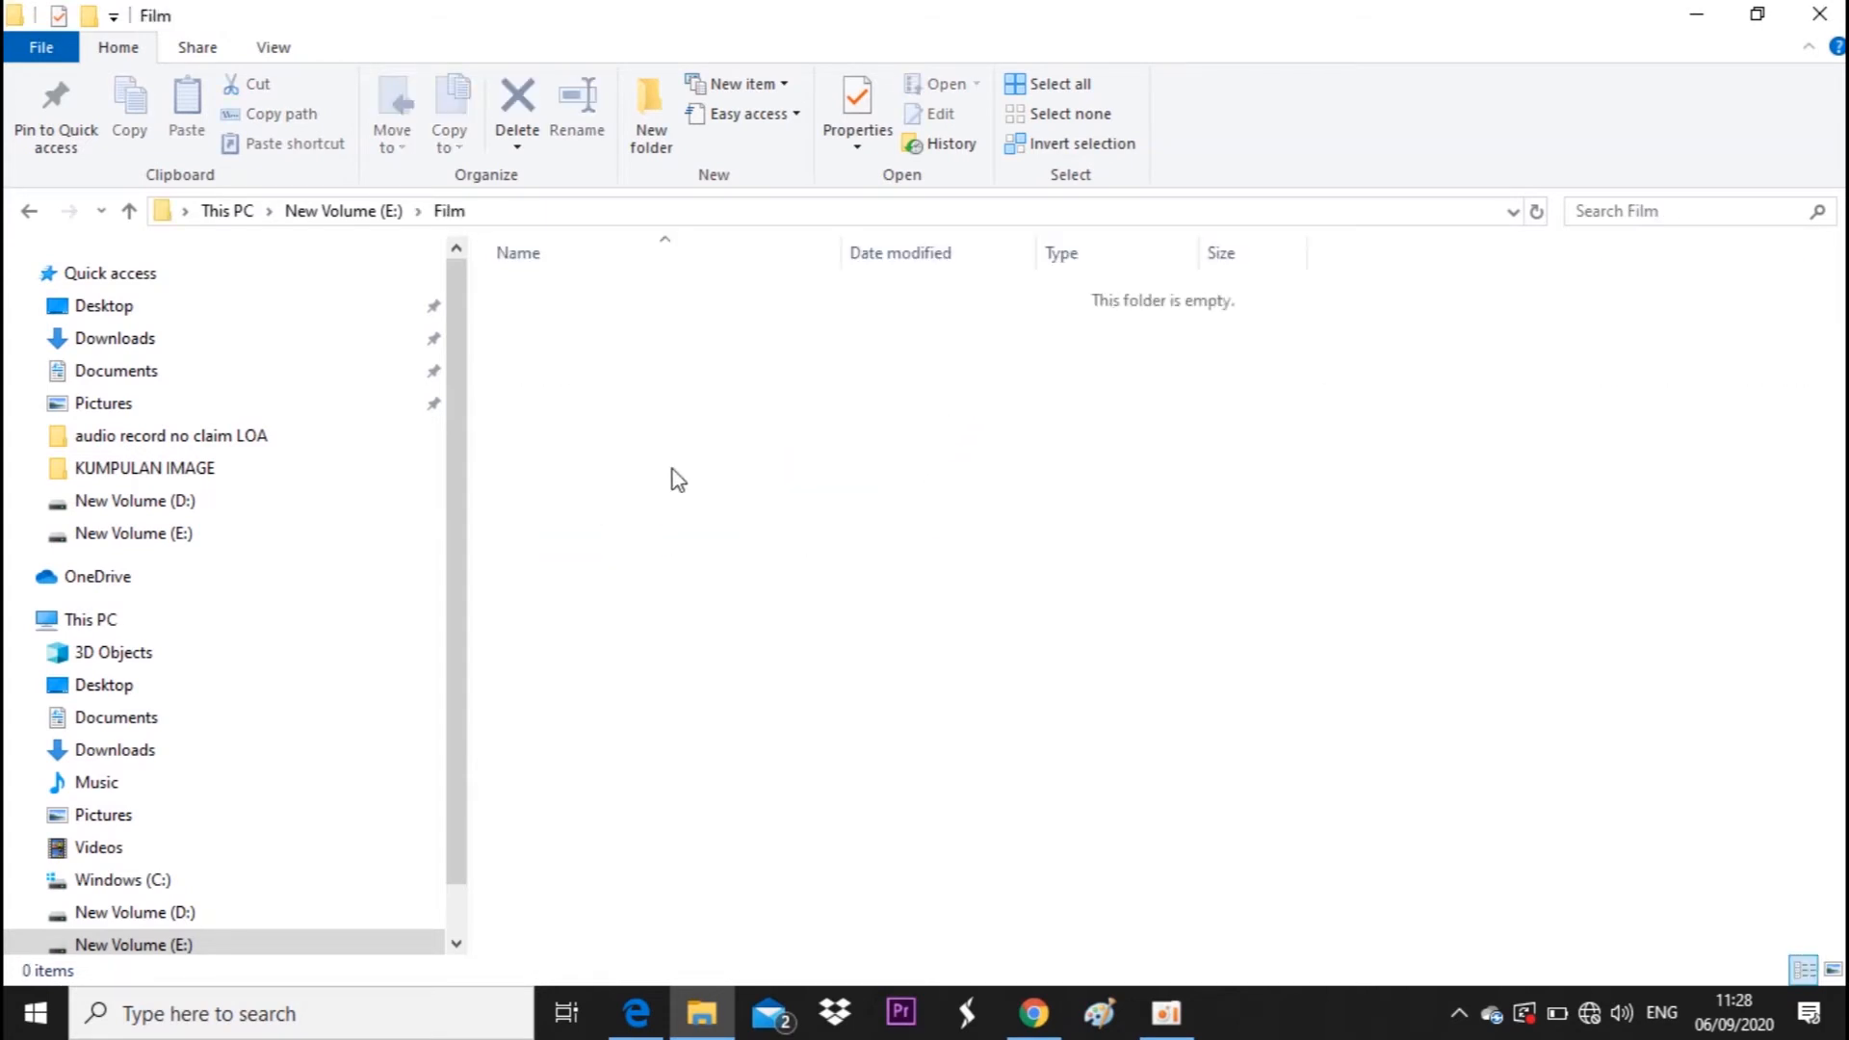
pyautogui.press('BackSpace')
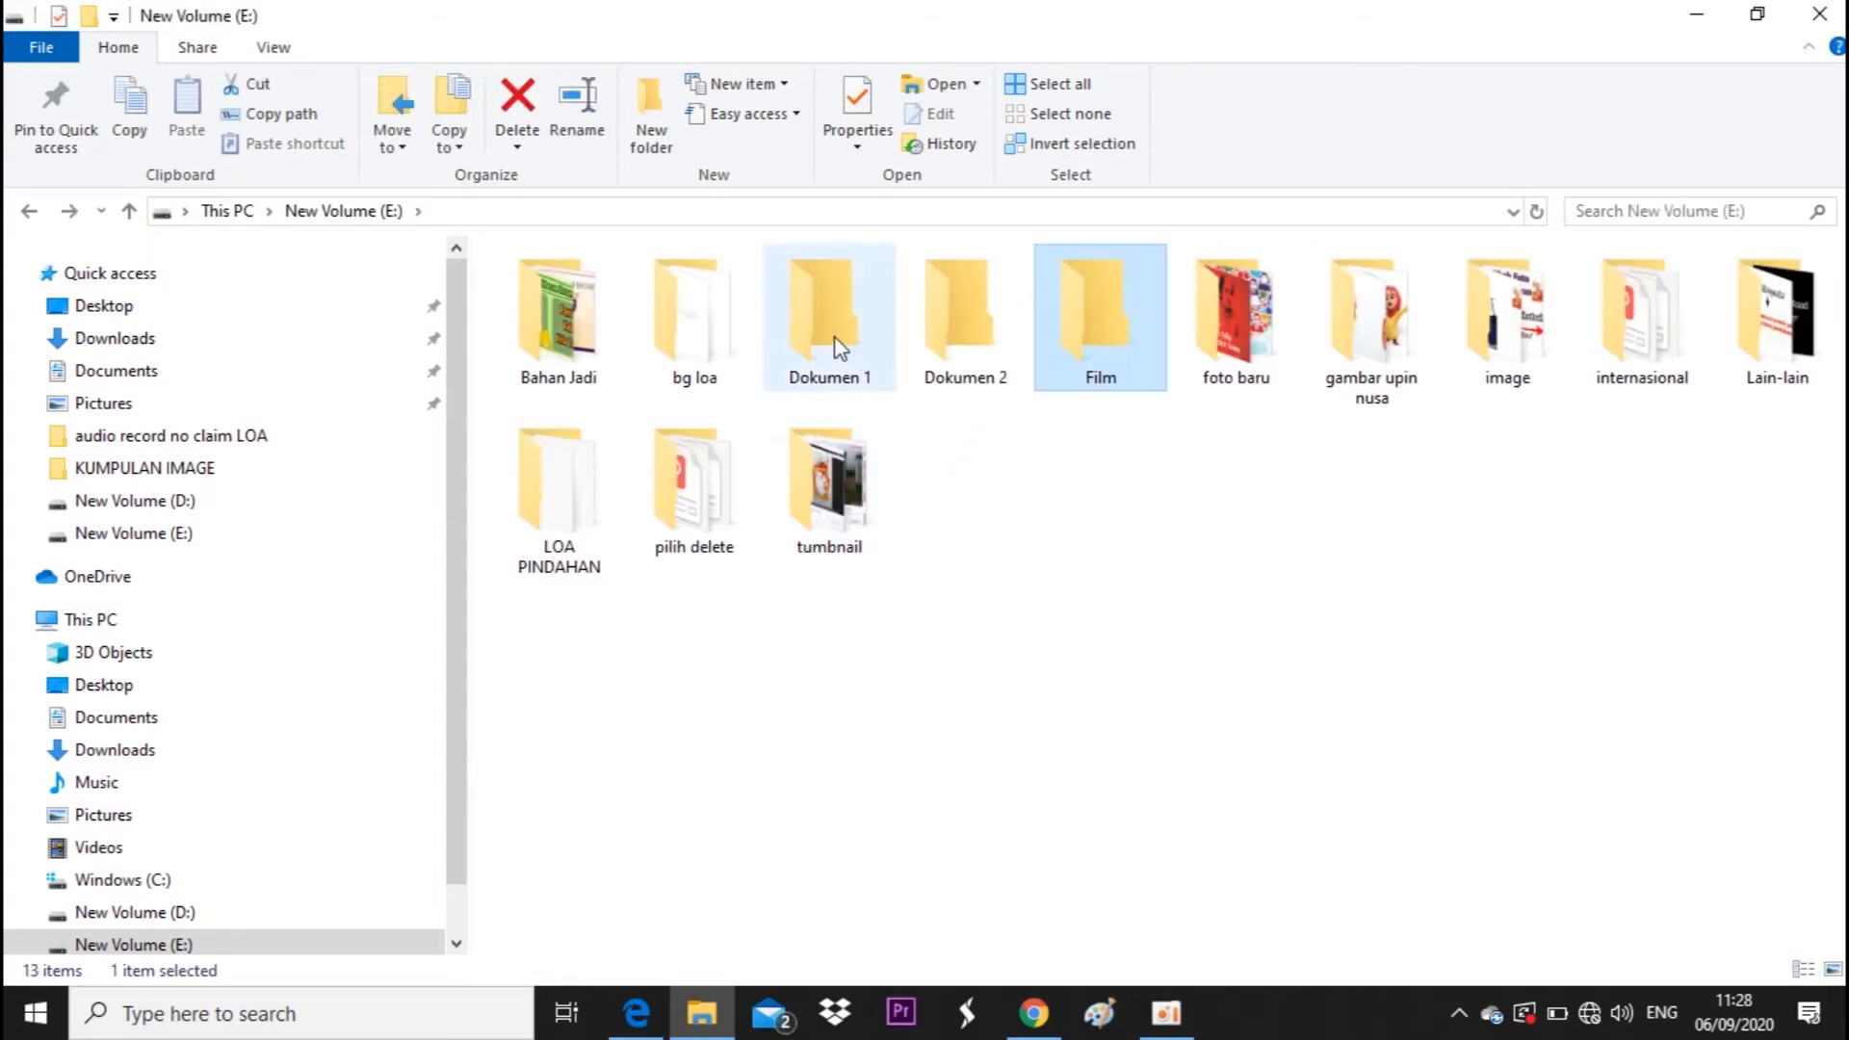
pyautogui.click(836, 349)
pyautogui.click(1078, 838)
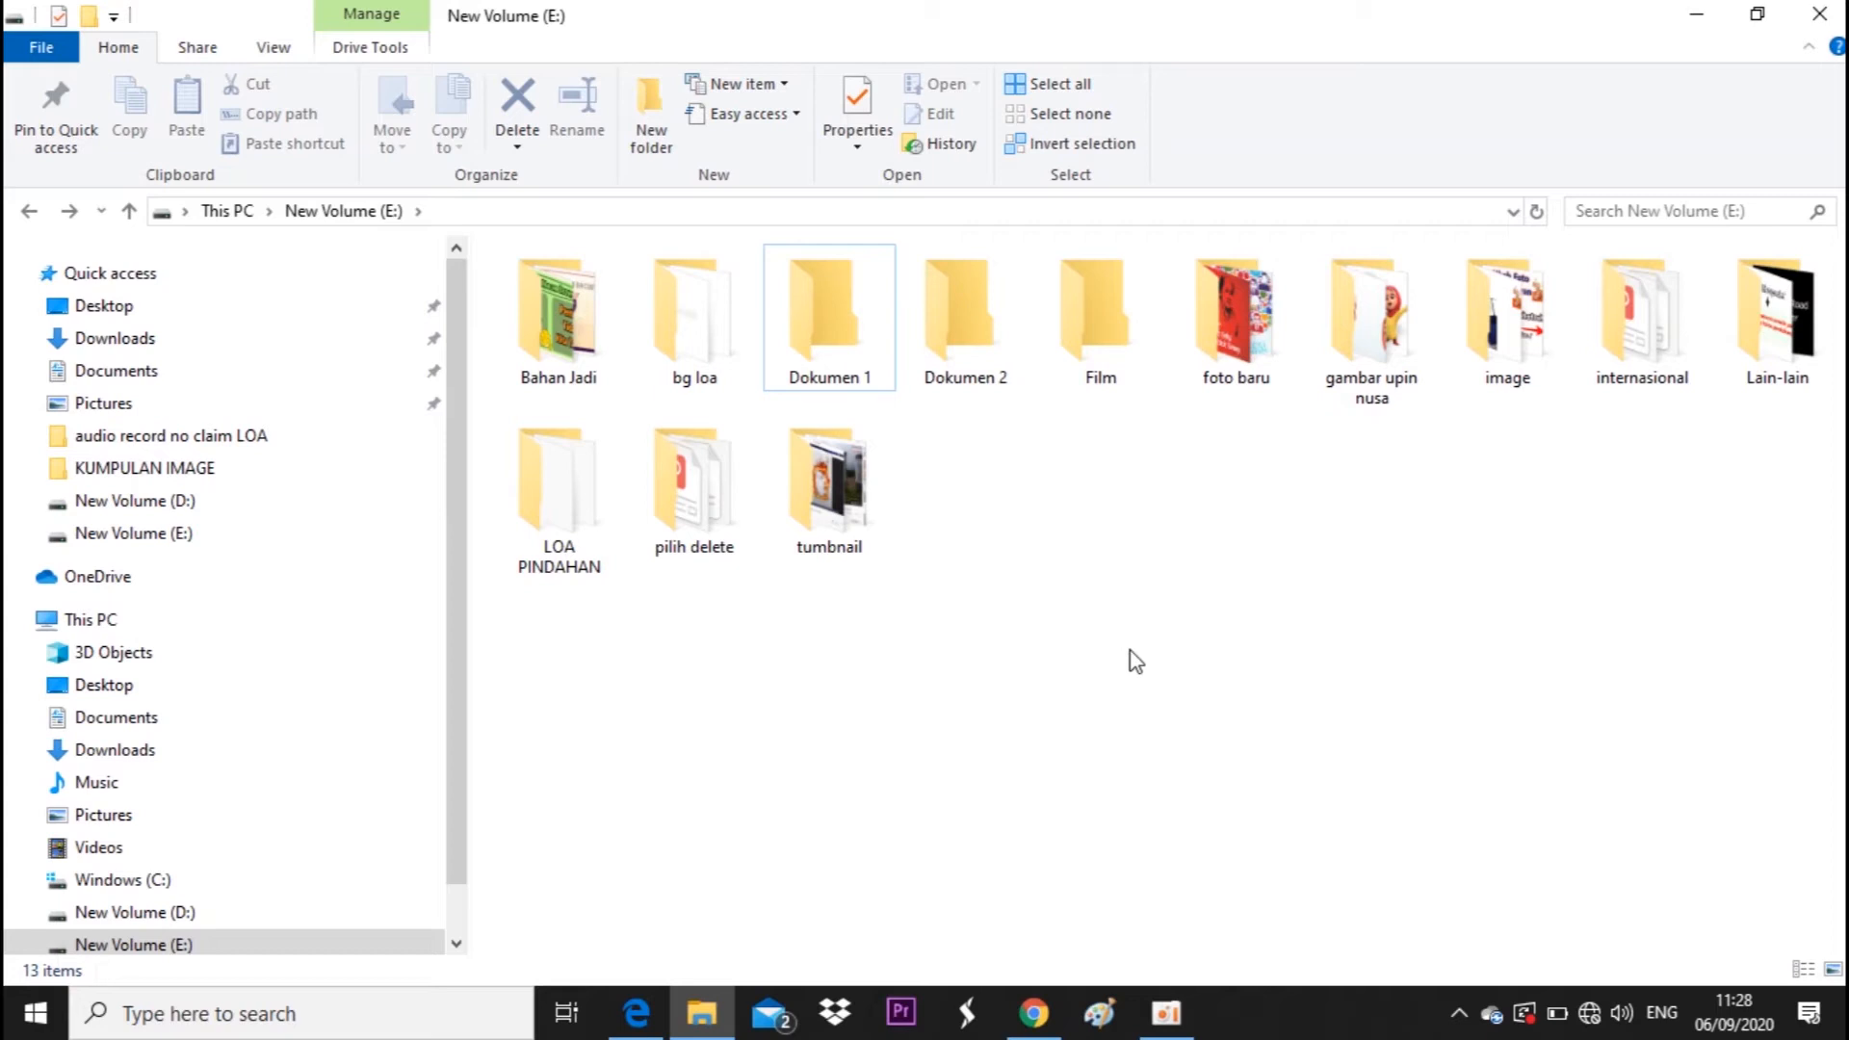
# Step: Open Paint maximized, capture the YouTube Studio video page from Chrome, and paste the screenshot into the blank canvas
pyautogui.click(1096, 1013)
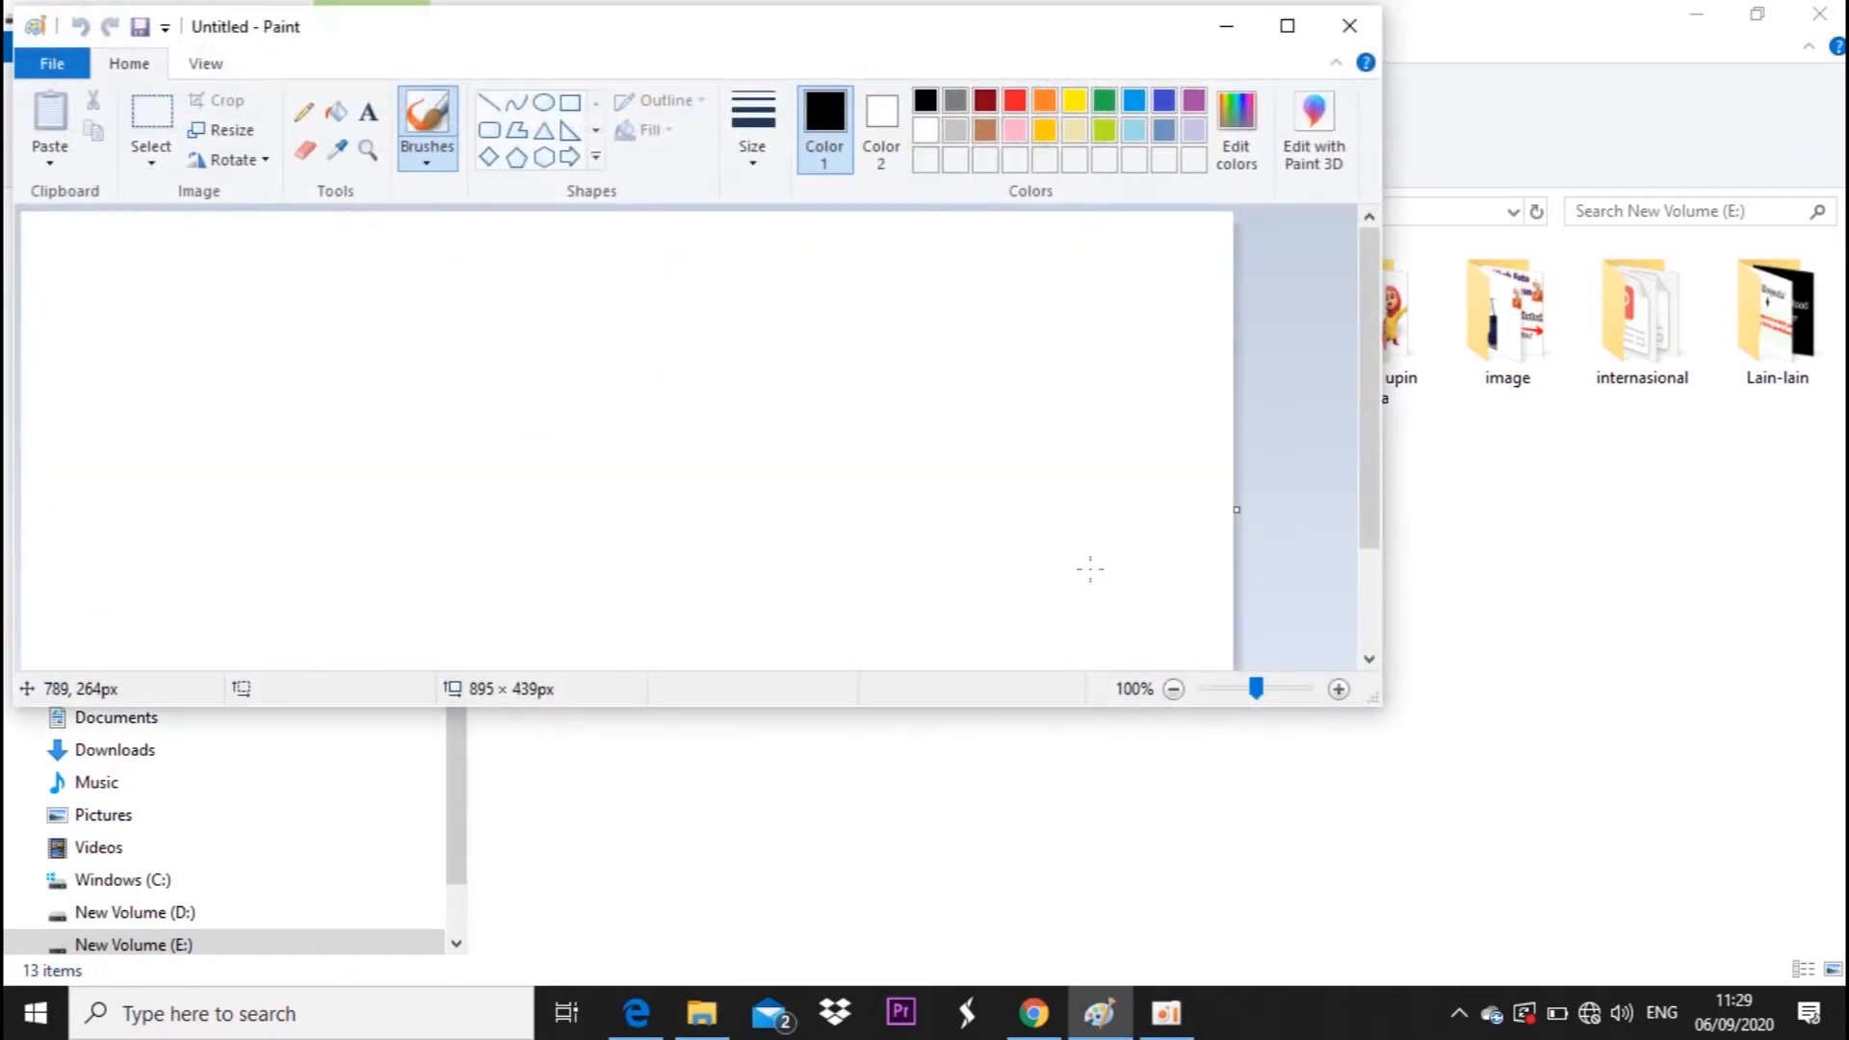
pyautogui.click(1287, 26)
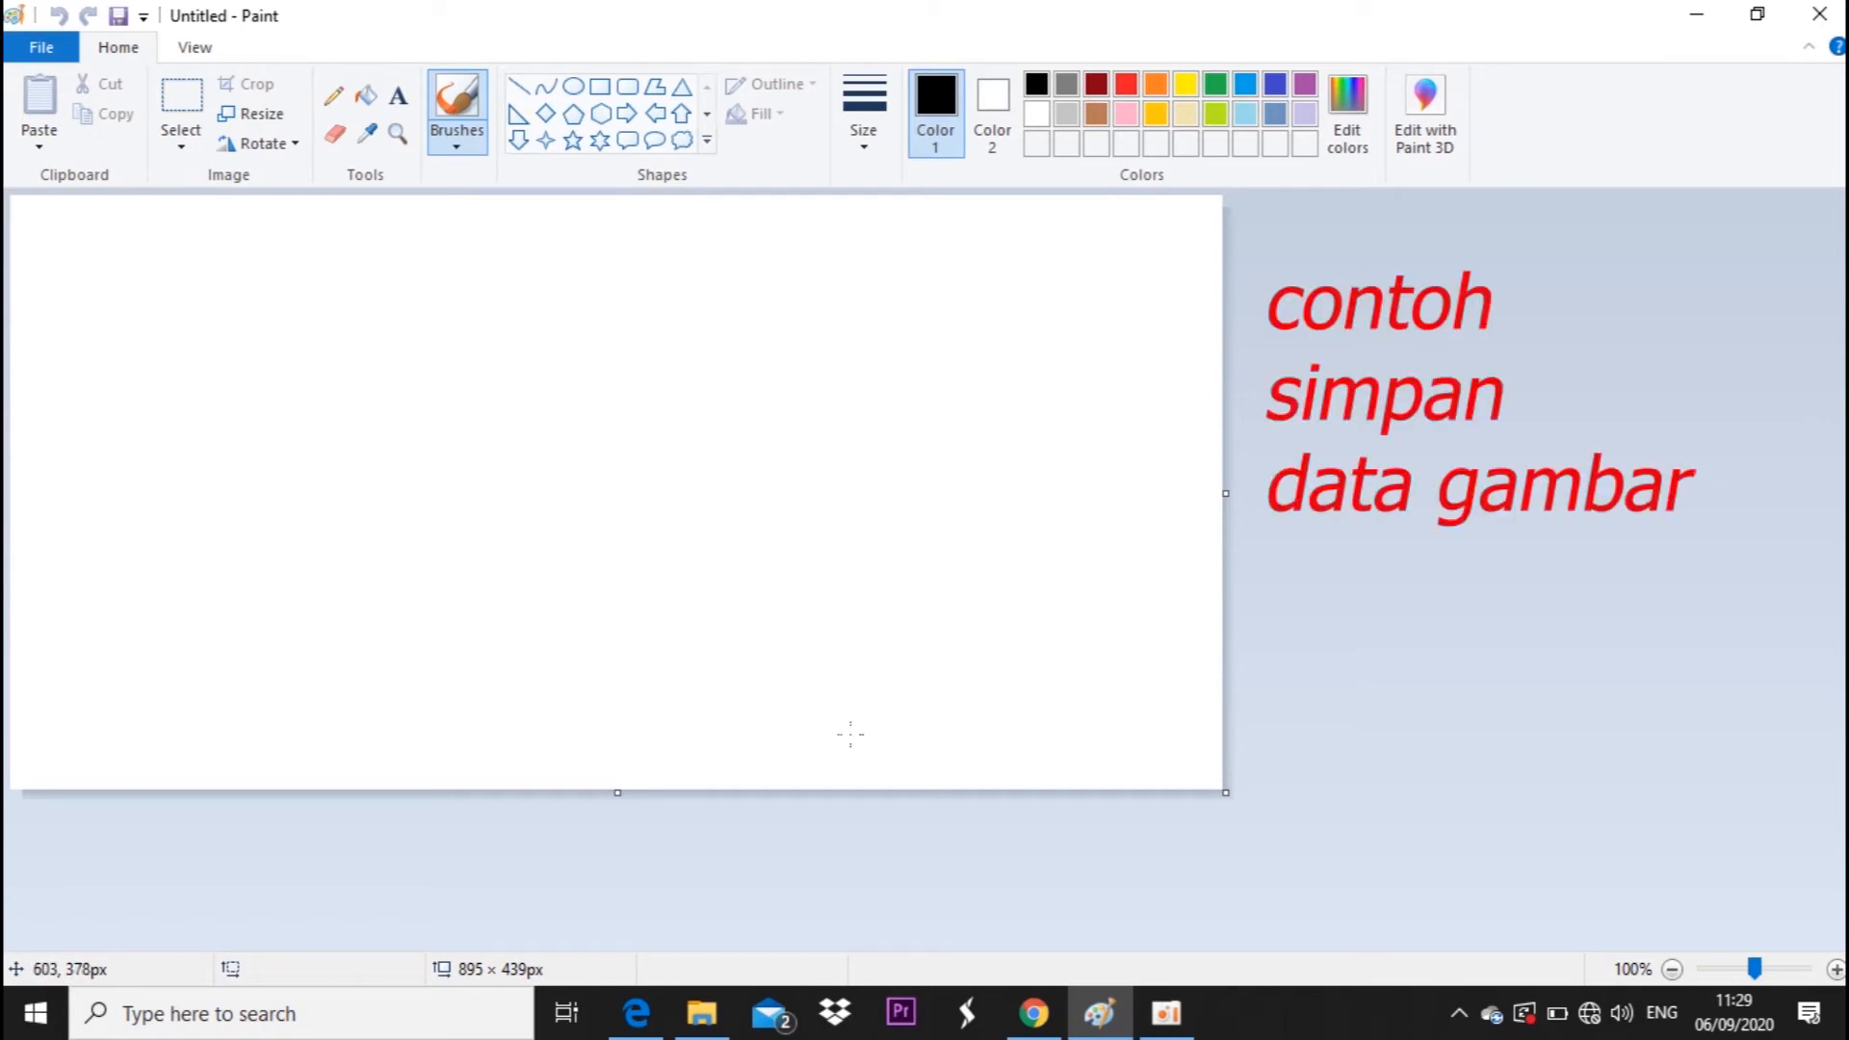
pyautogui.click(1034, 1011)
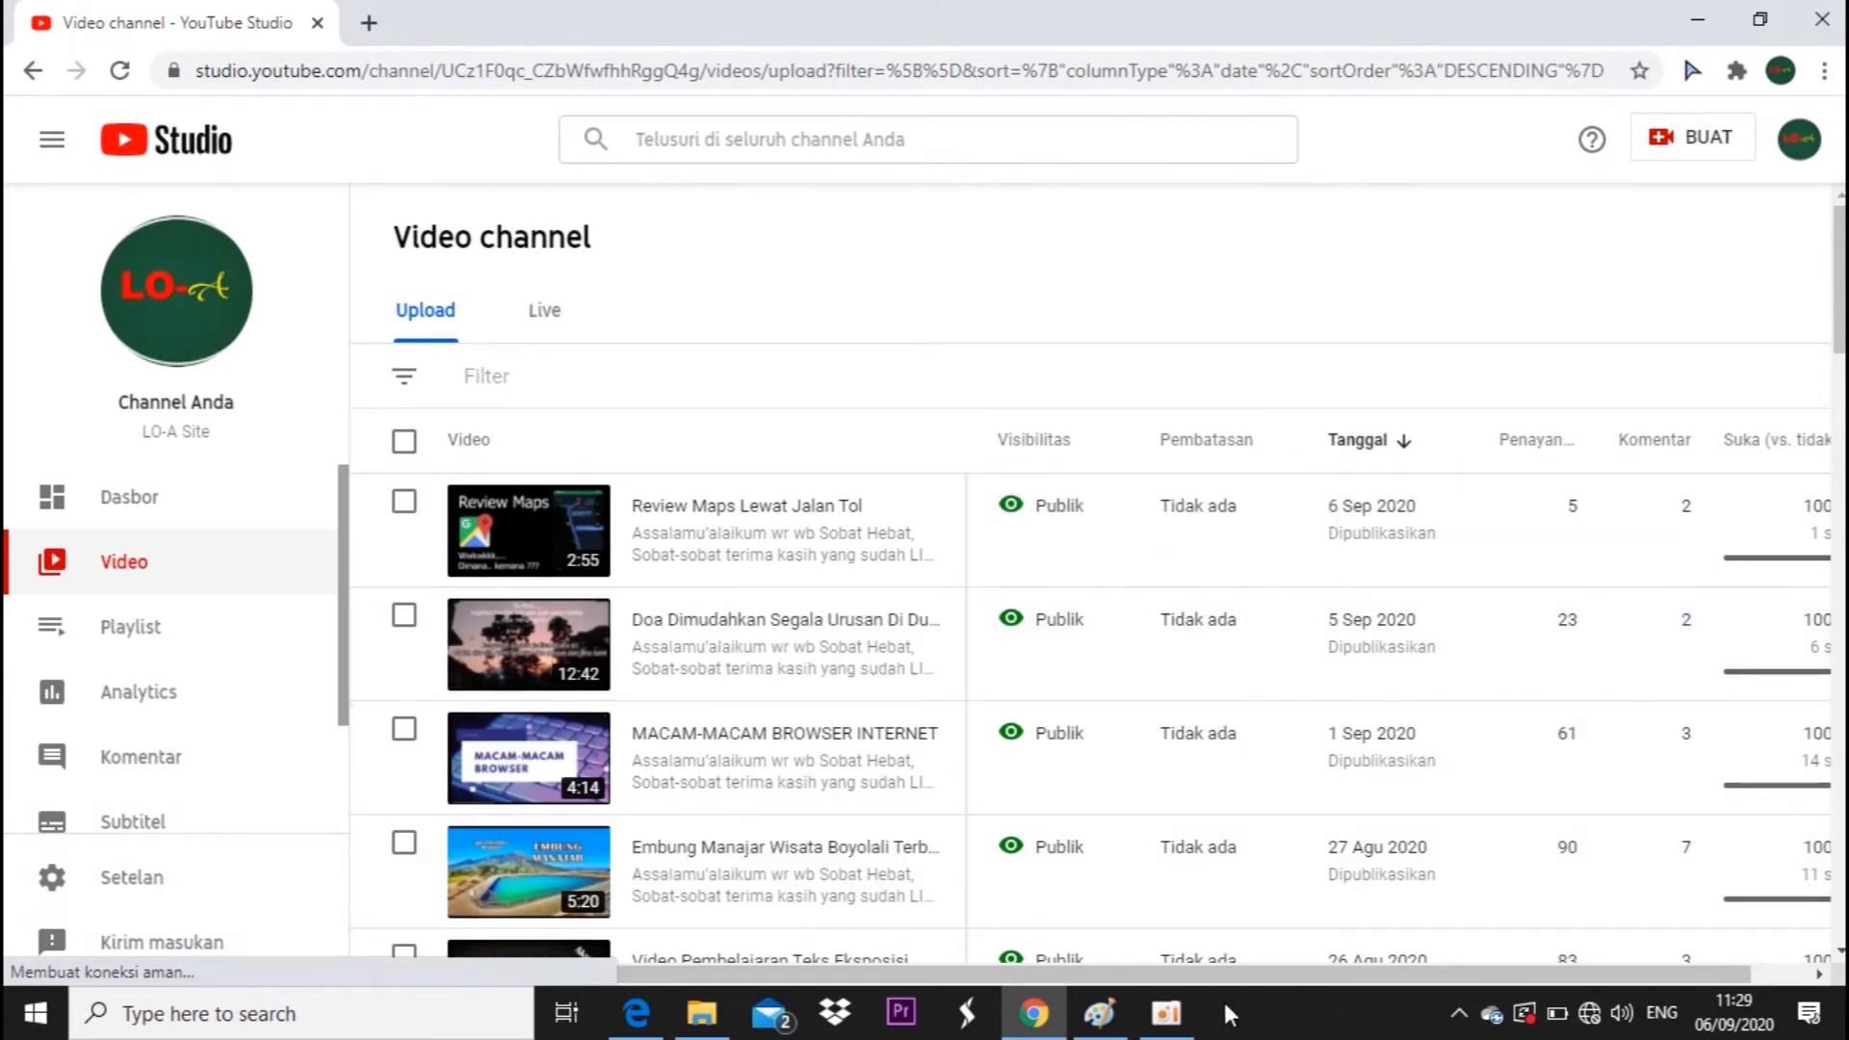
pyautogui.click(1165, 1013)
pyautogui.hotkey('ctrl', 'v')
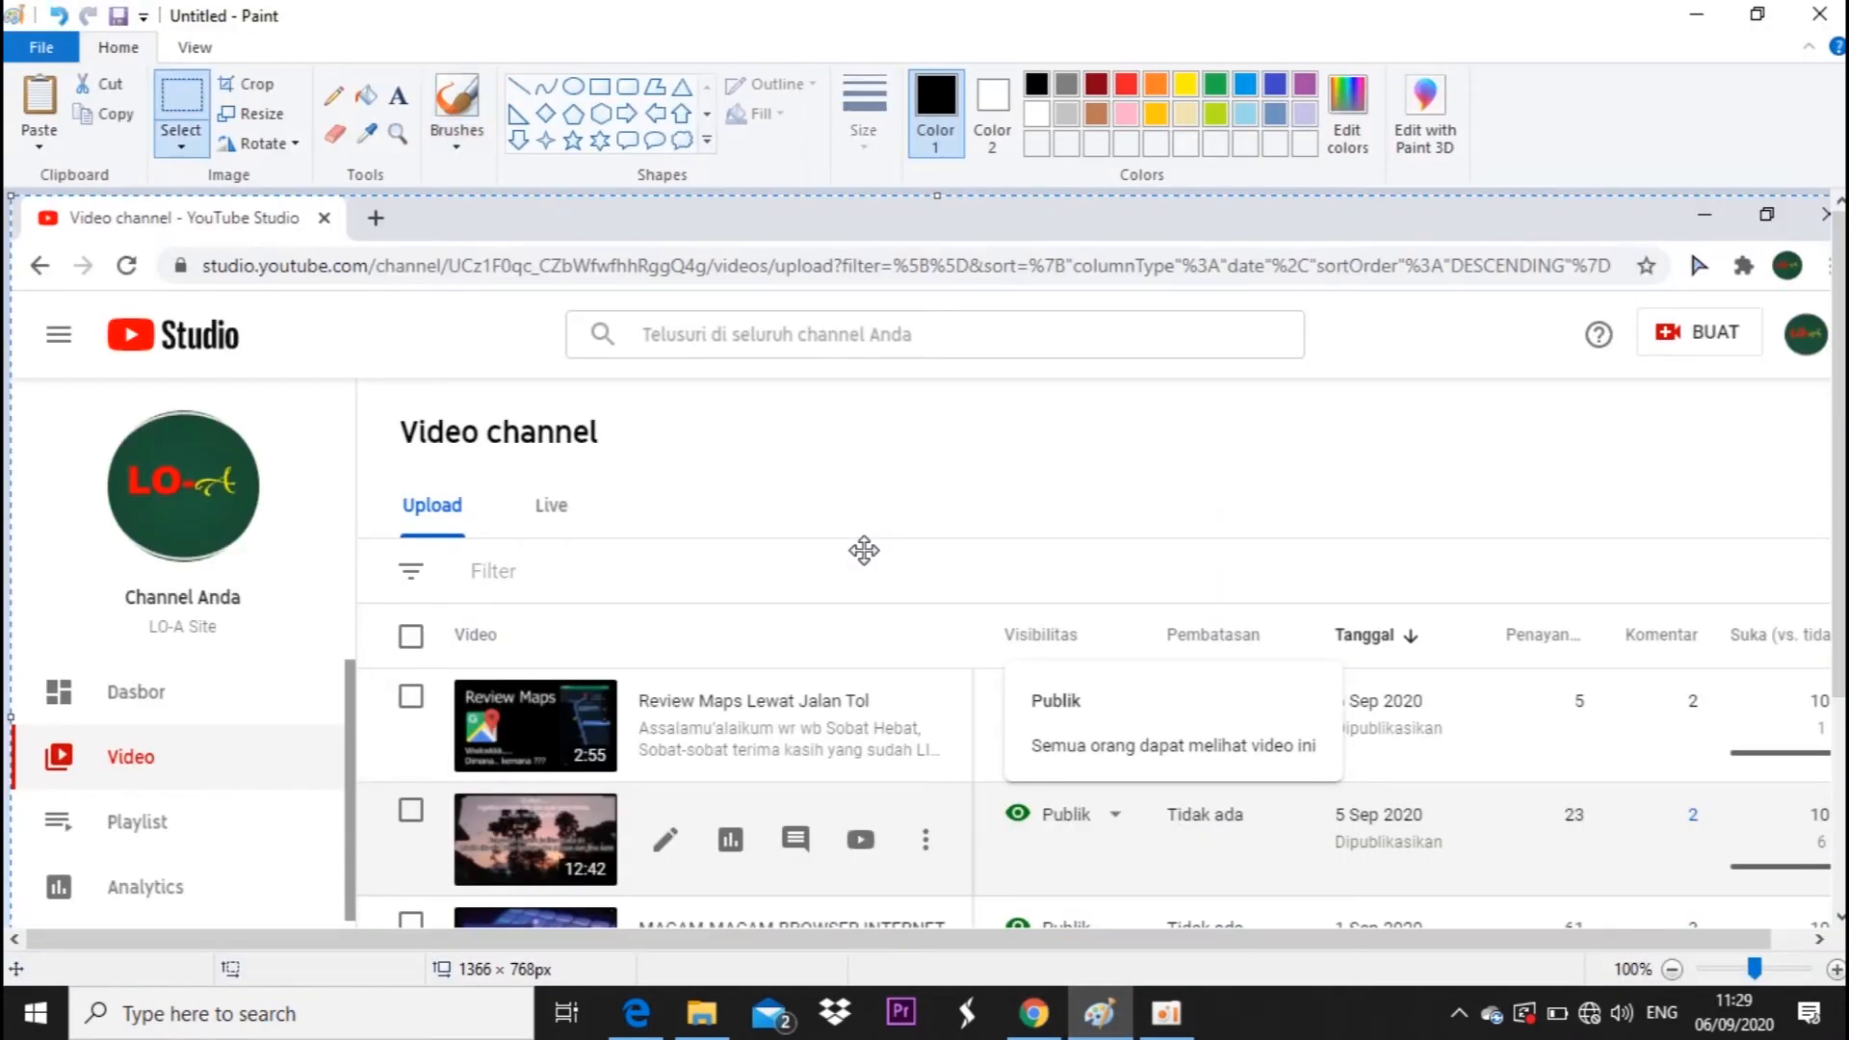
pyautogui.scroll(-3, 1238, 763)
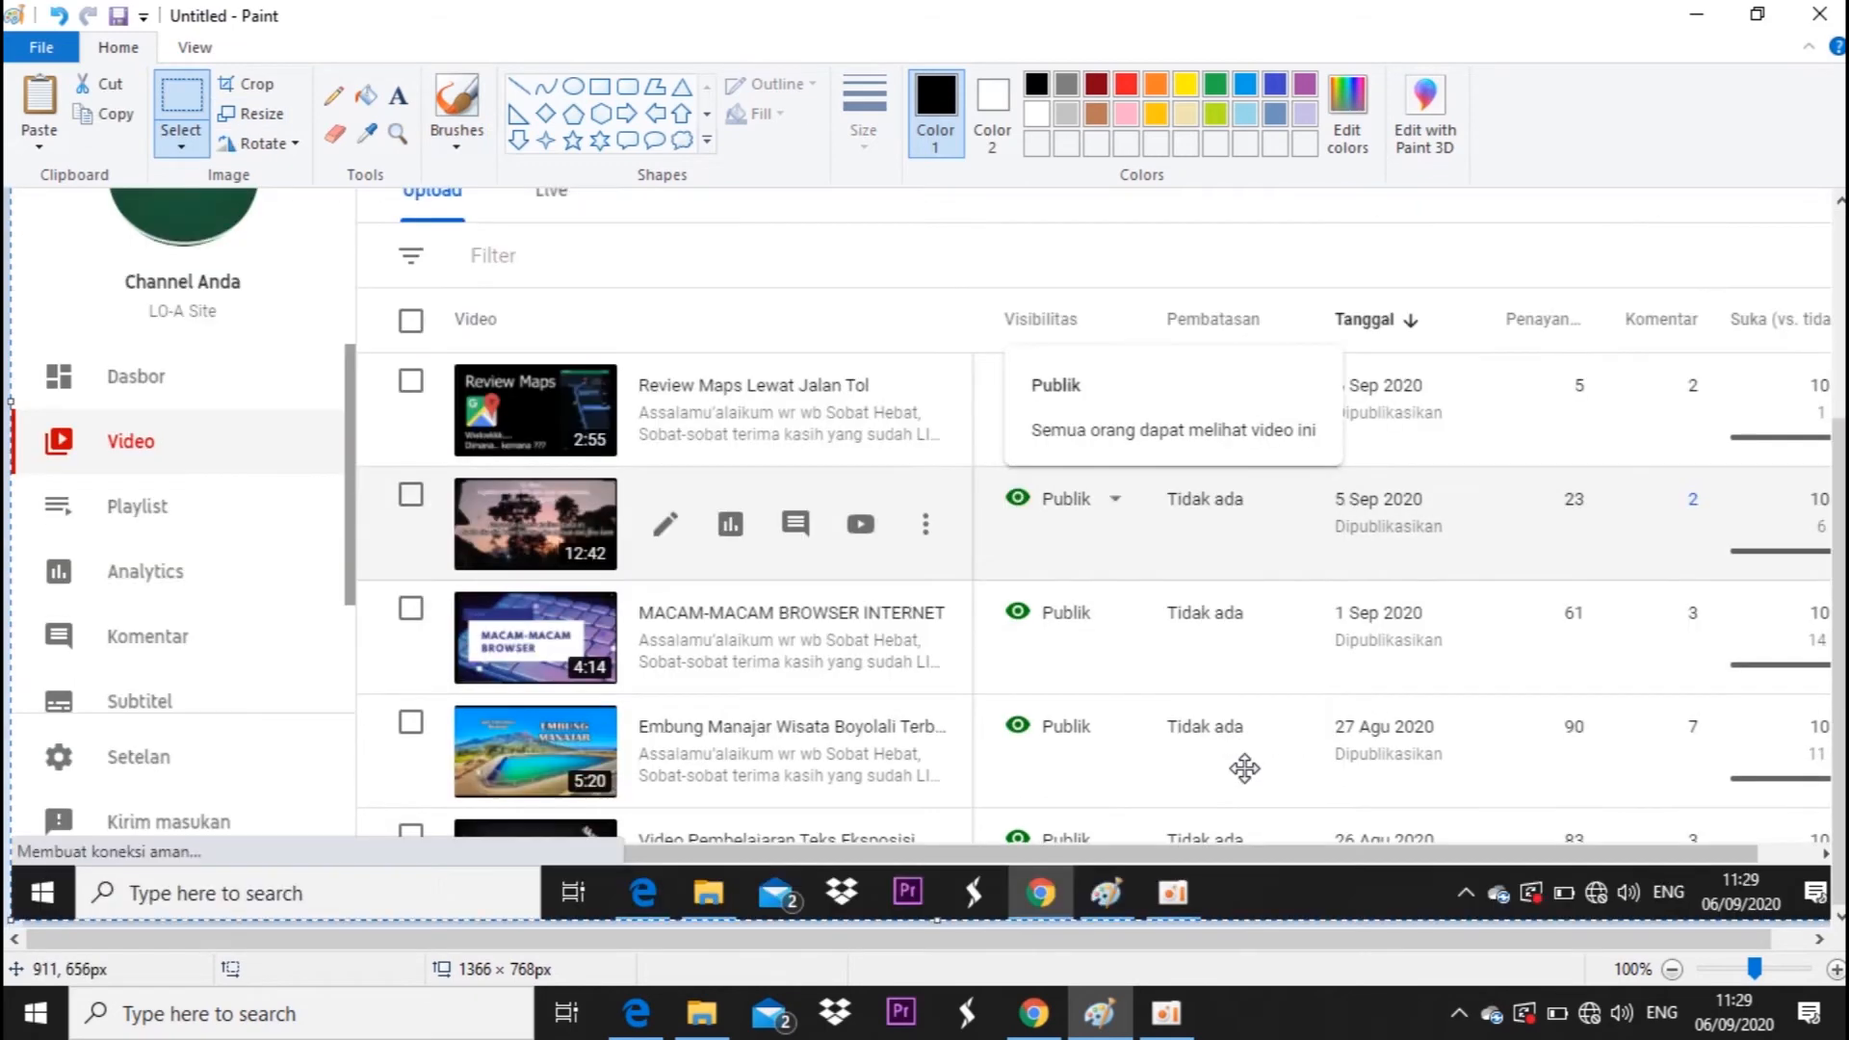
pyautogui.scroll(3, 1244, 768)
pyautogui.scroll(-4, 1244, 767)
pyautogui.scroll(4, 1244, 768)
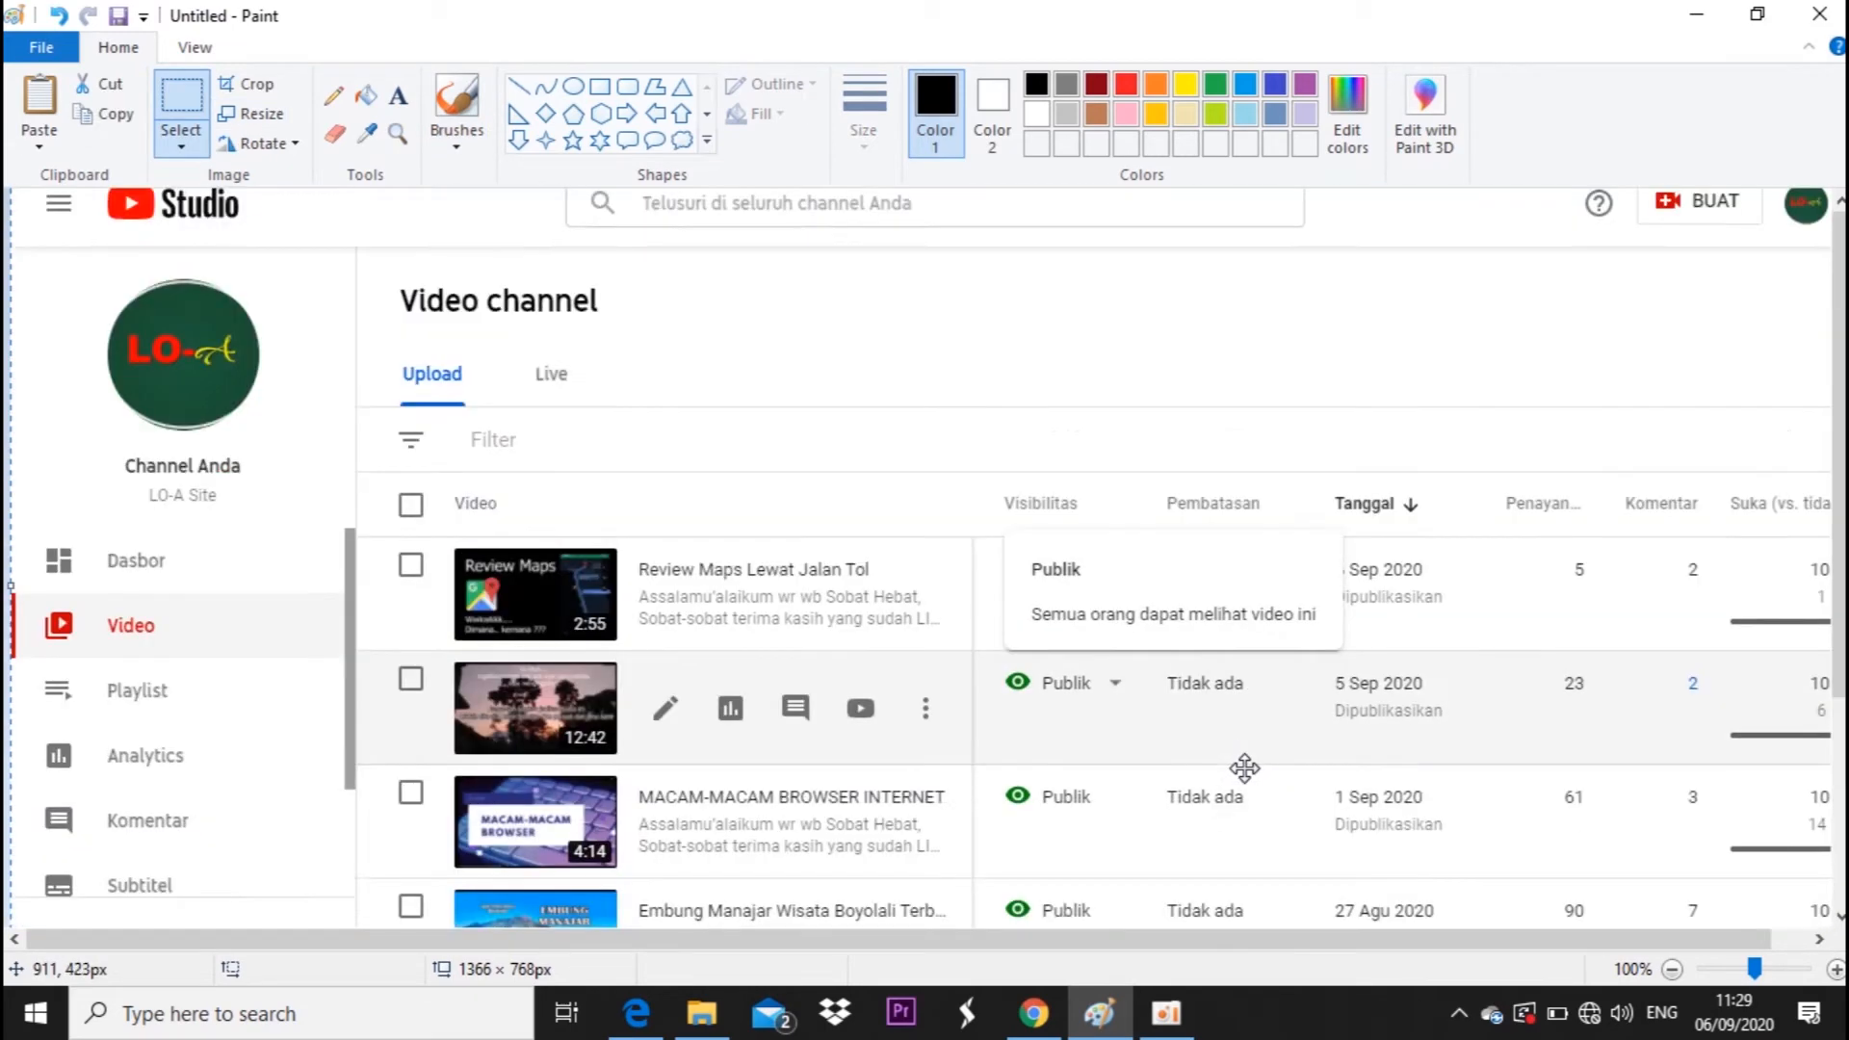
# Step: Crop the pasted screenshot to the first two video rows, about 825 × 158 px
pyautogui.click(257, 84)
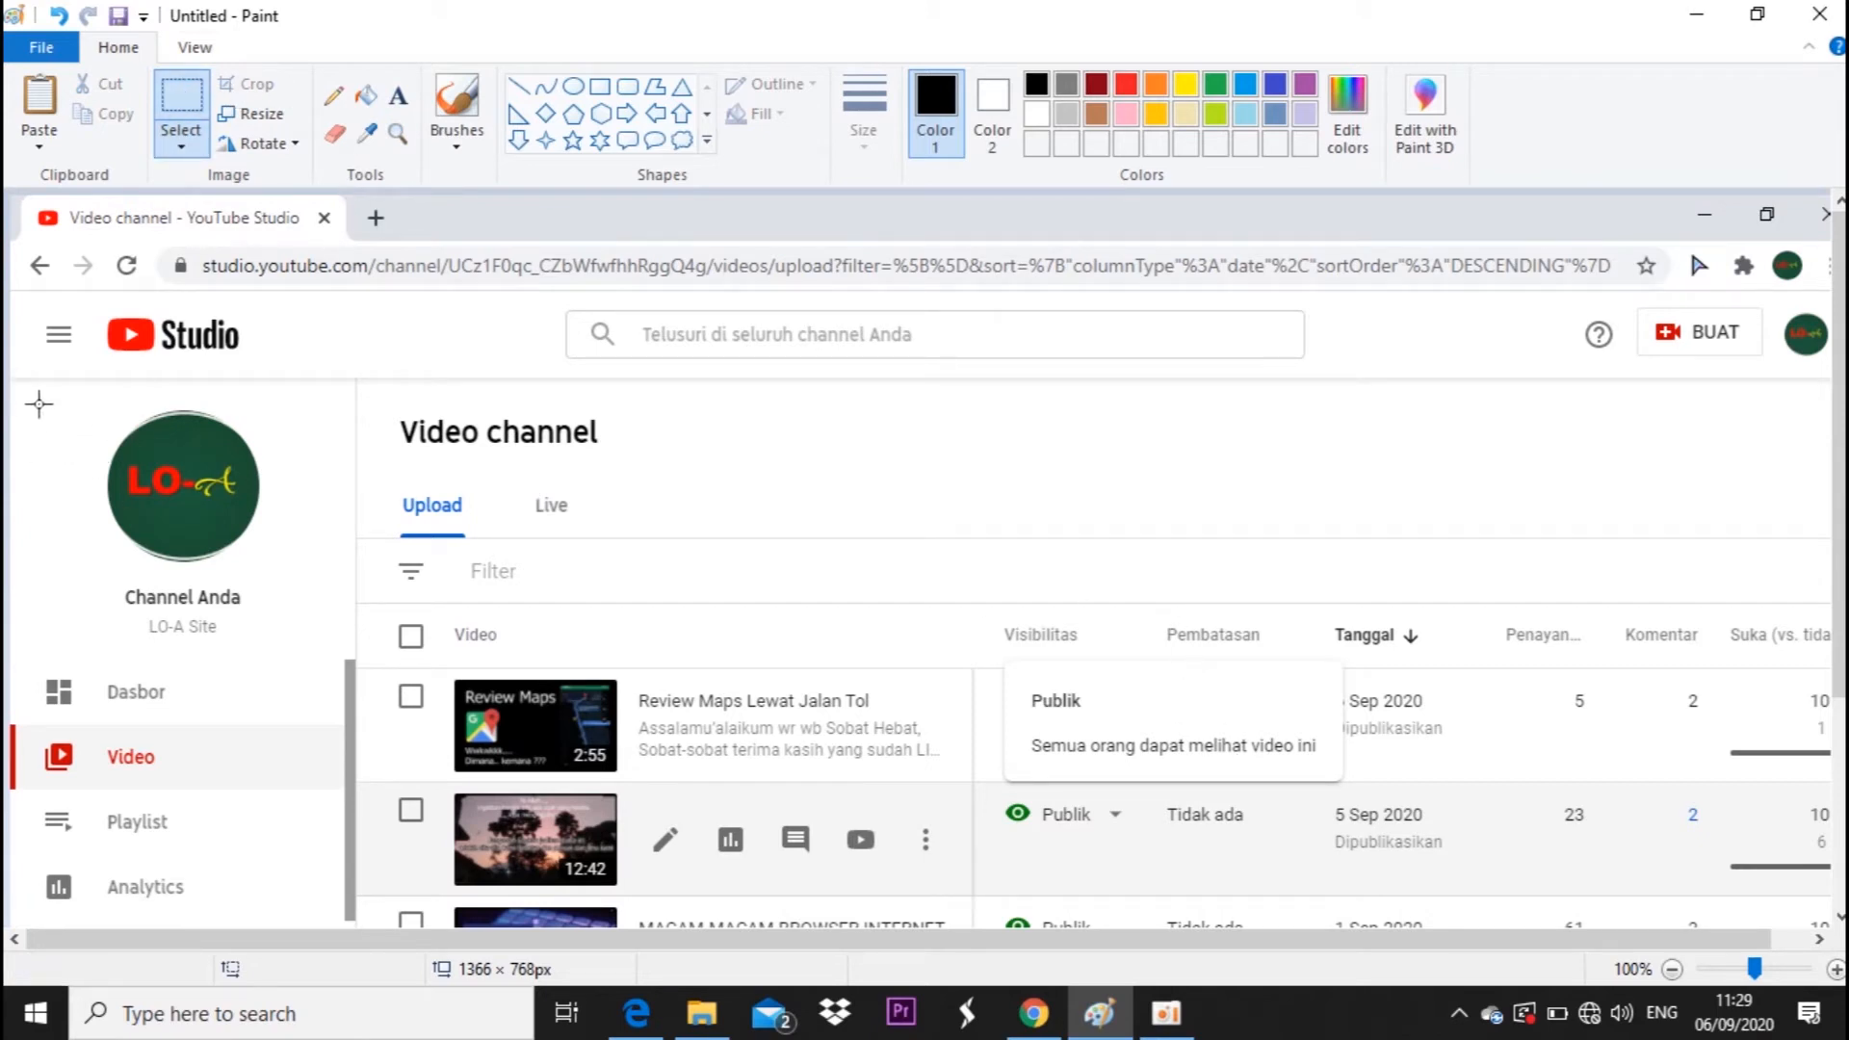
pyautogui.moveTo(26, 383); pyautogui.dragTo(1812, 887)
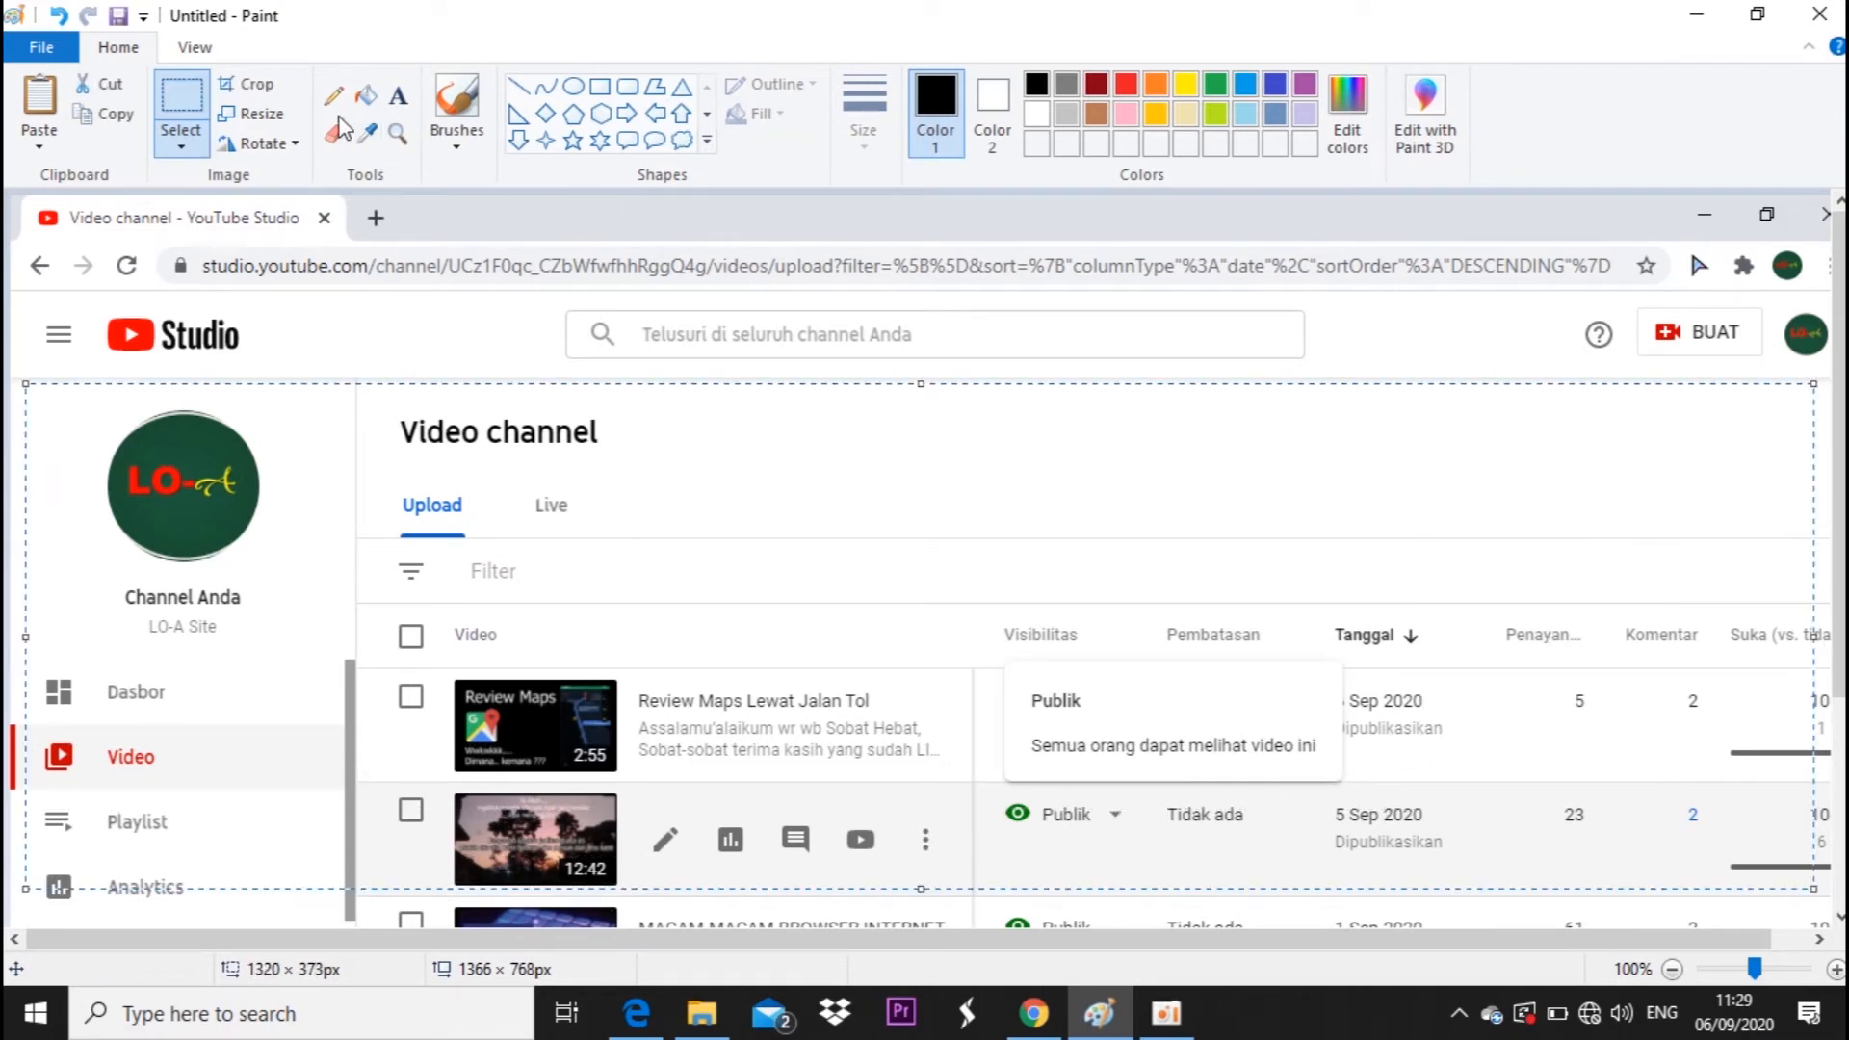
pyautogui.click(273, 87)
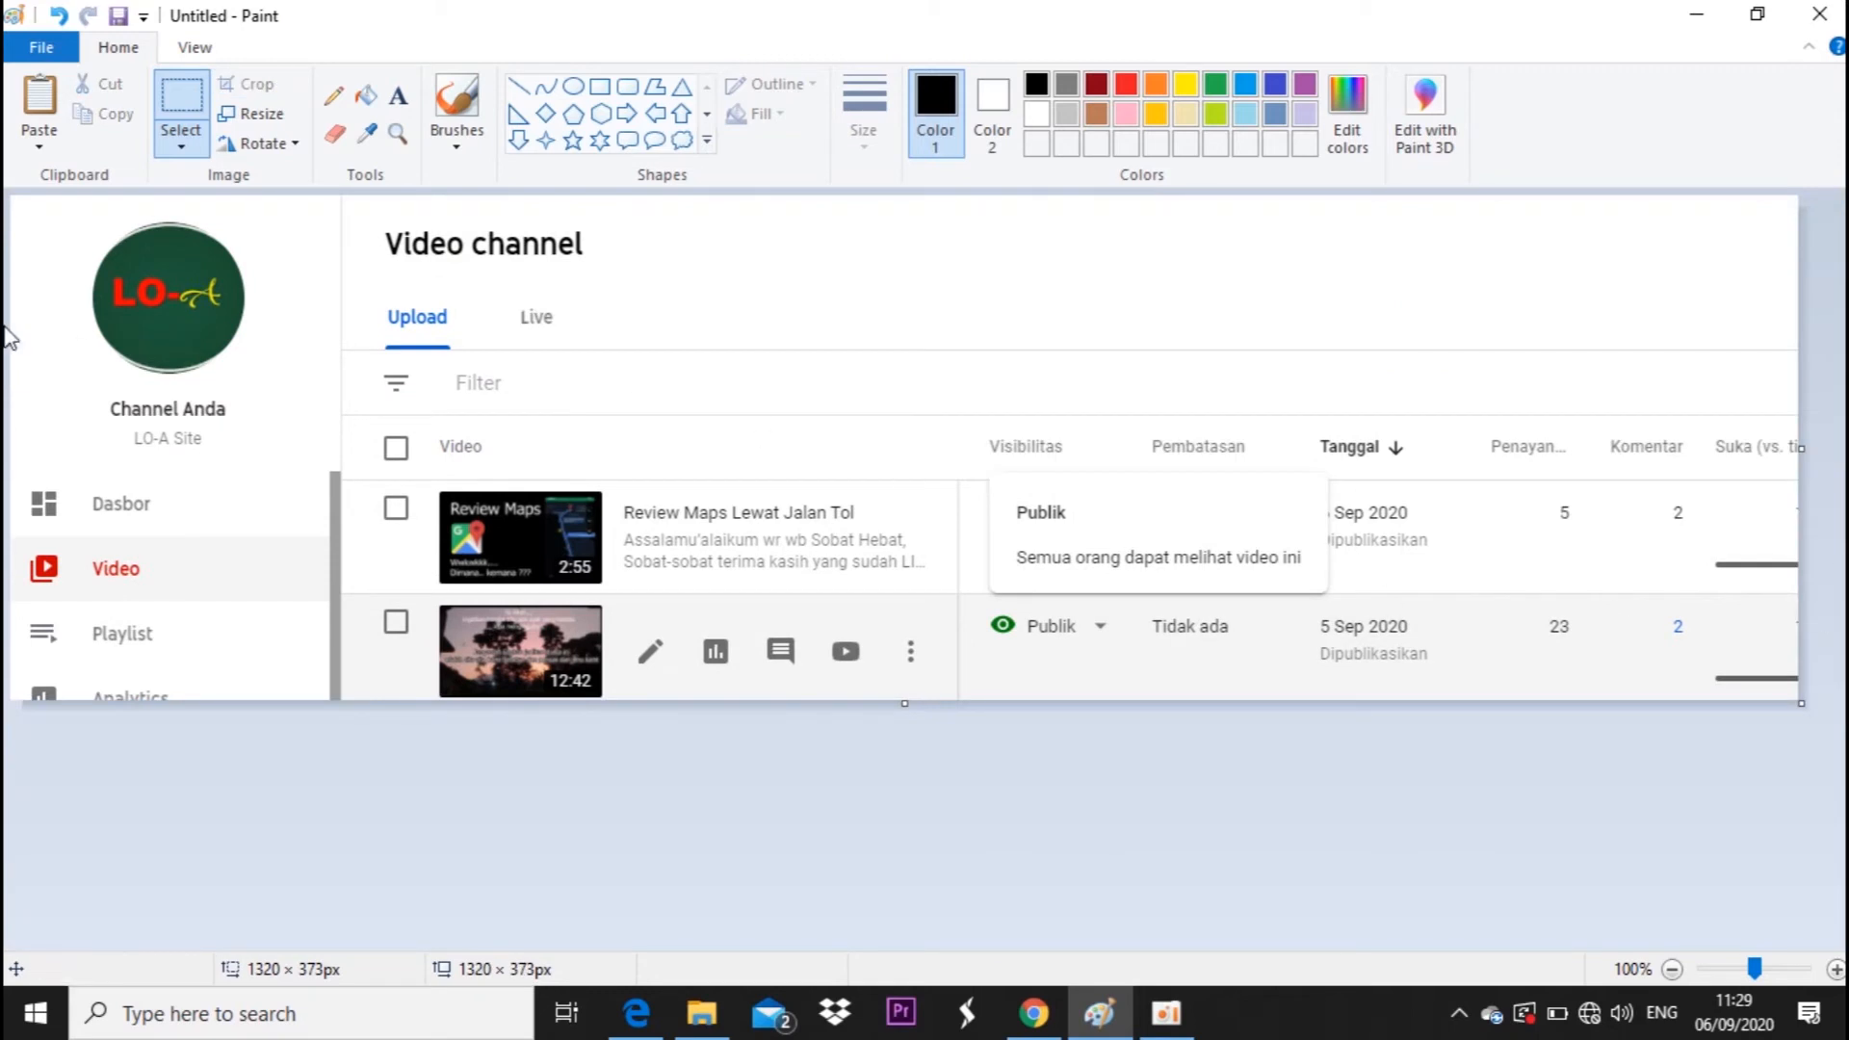
pyautogui.moveTo(369, 486)
pyautogui.mouseDown()
pyautogui.moveTo(992, 633)
pyautogui.moveTo(1485, 699)
pyautogui.mouseUp()
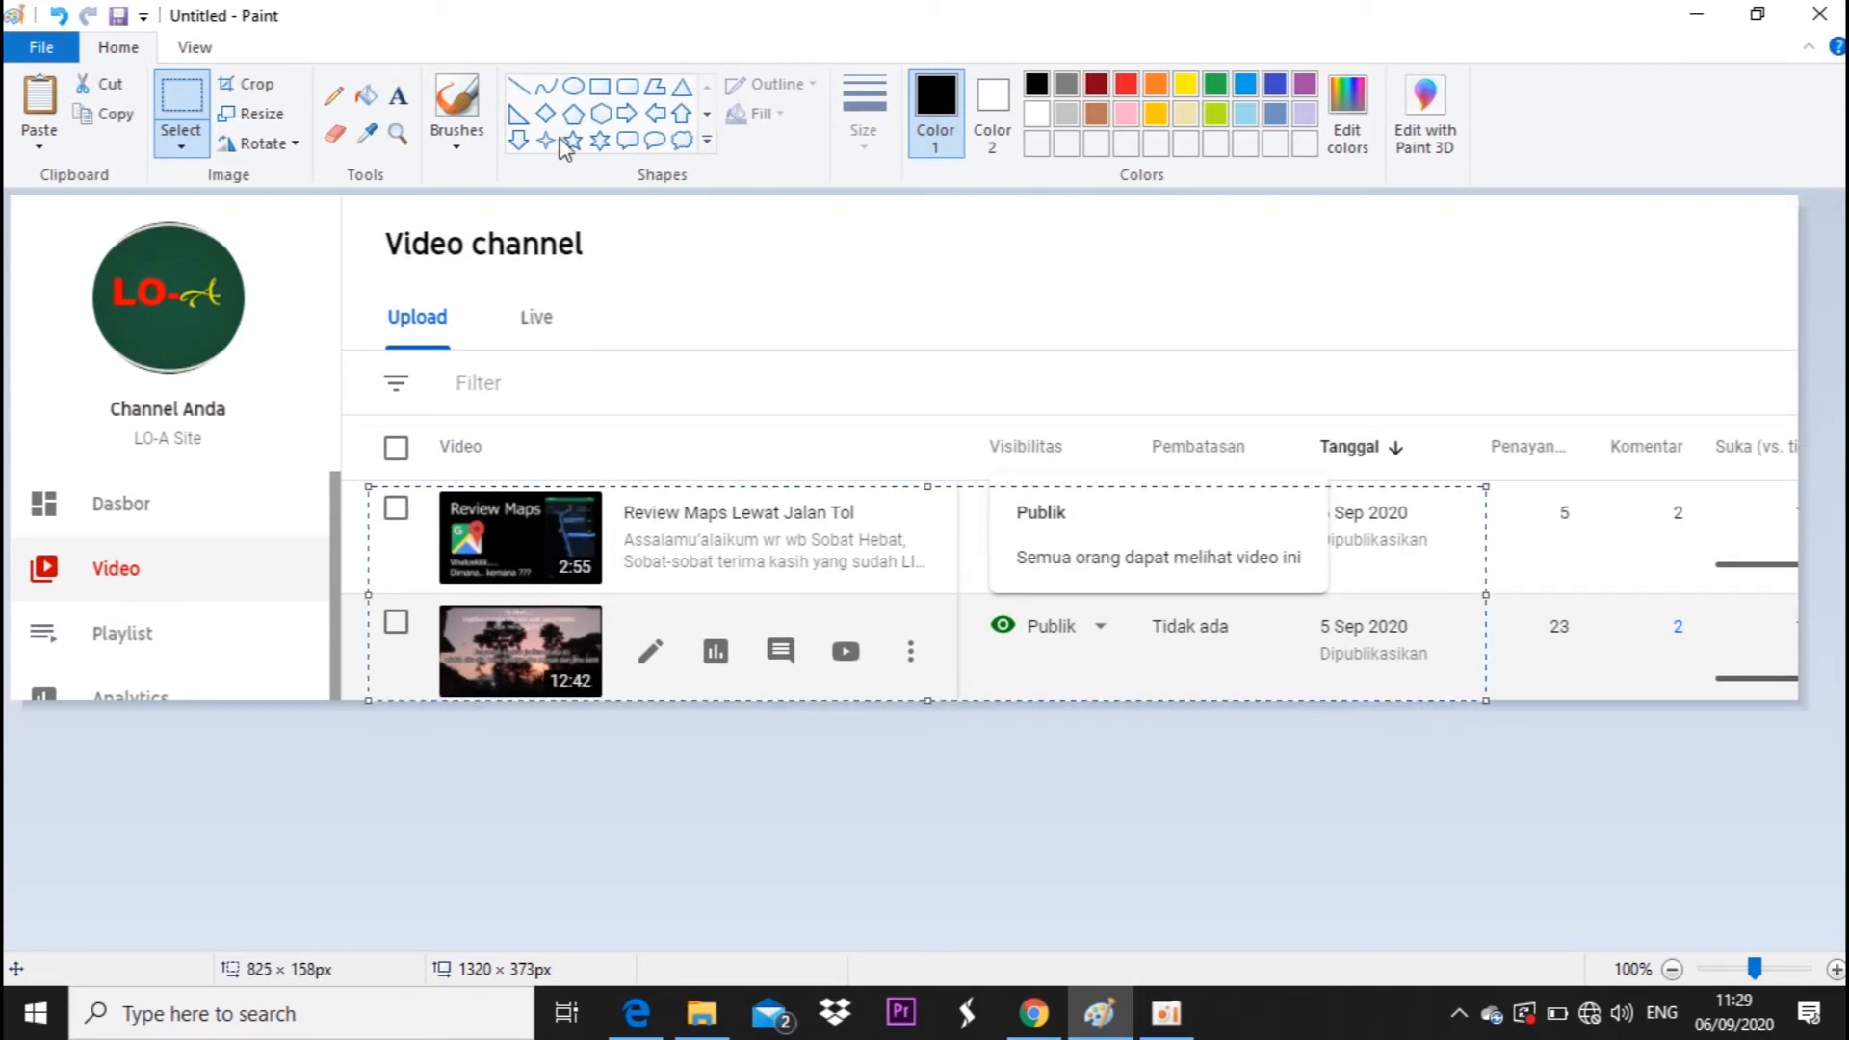
pyautogui.click(255, 85)
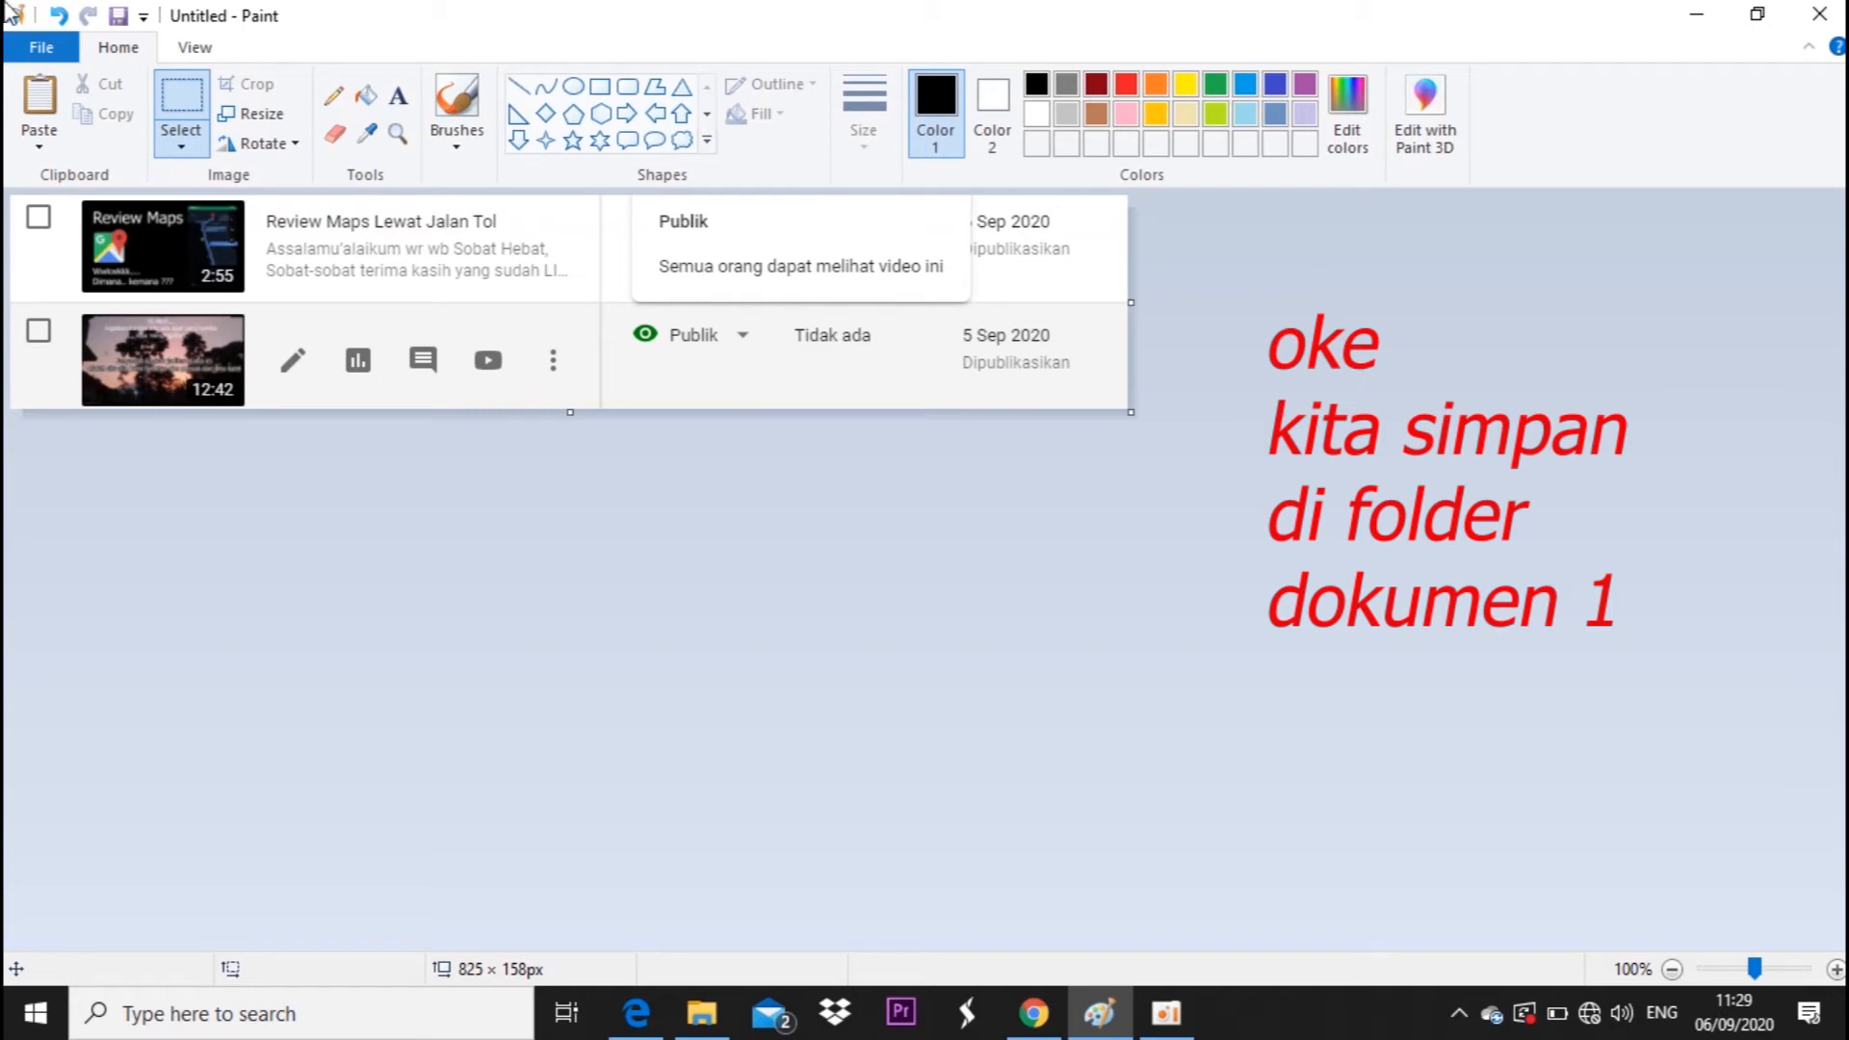
# Step: Start saving the cropped picture as a new PNG file, choosing the Dokumen 1 folder on drive E as the destination
pyautogui.click(55, 48)
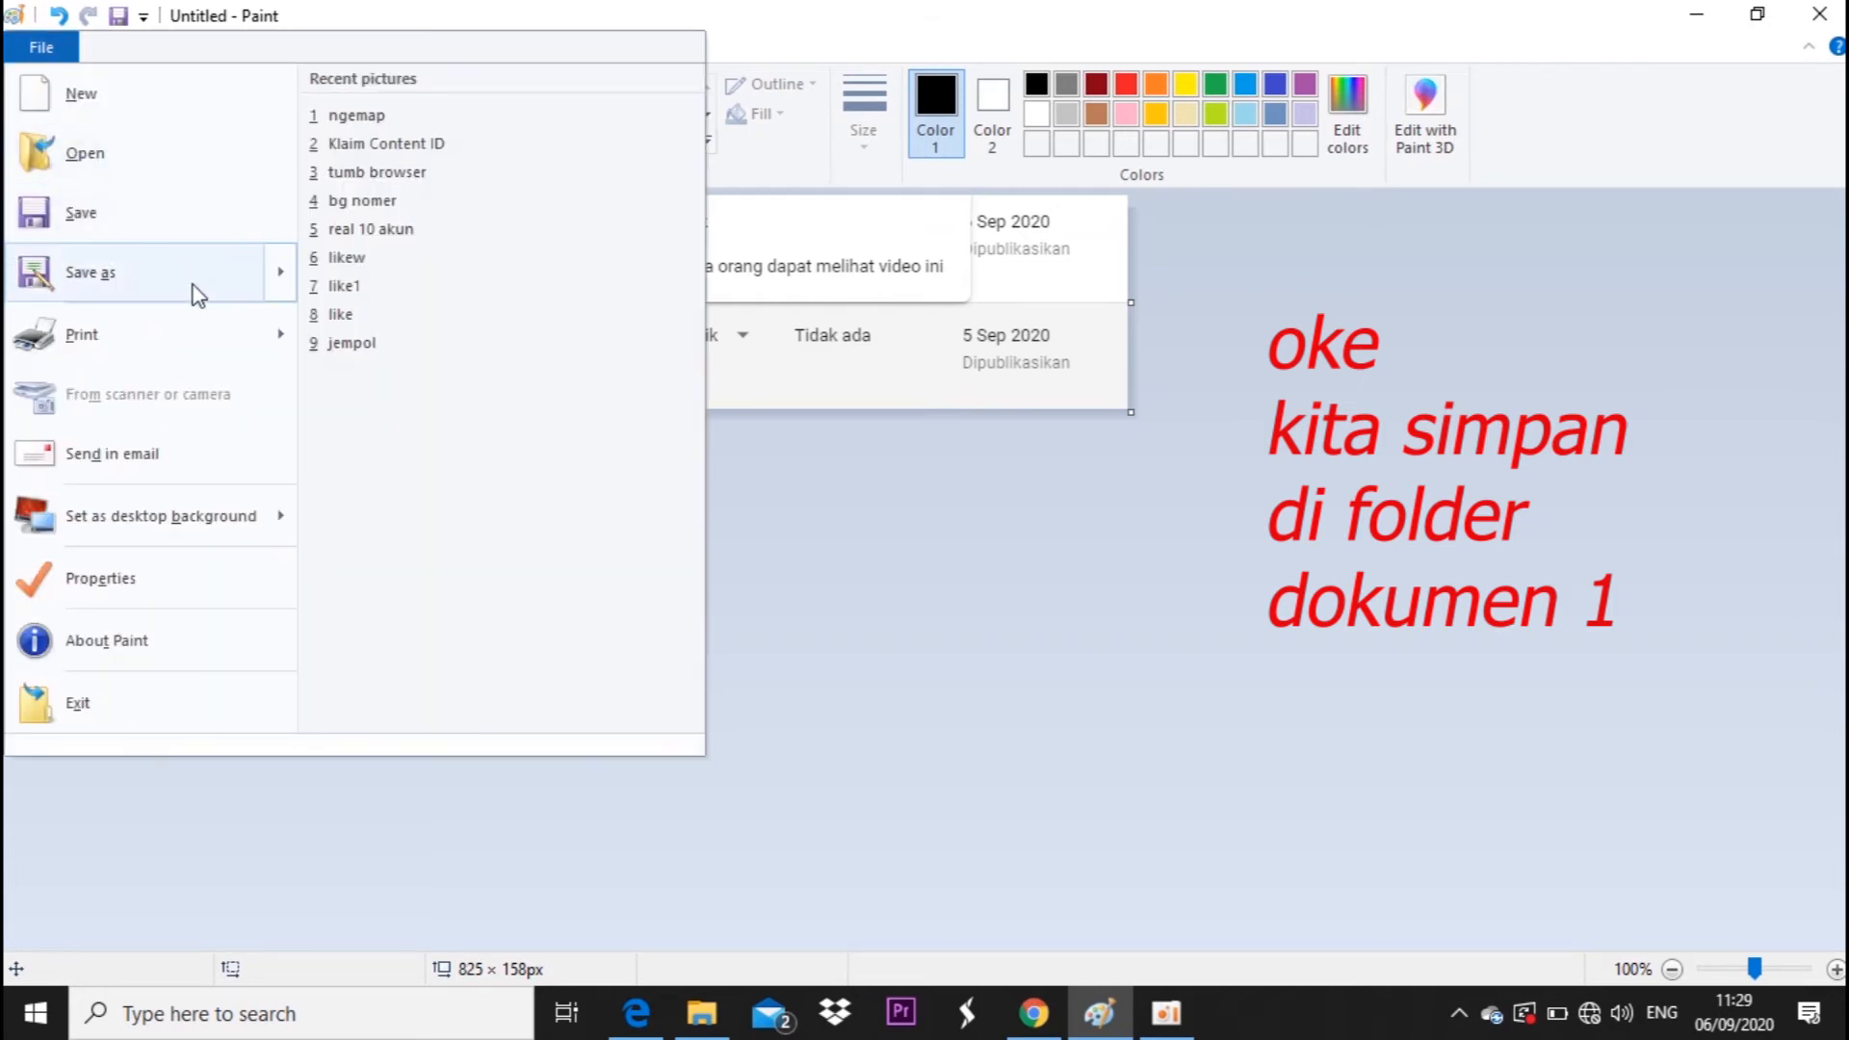
pyautogui.moveTo(244, 277)
pyautogui.click(414, 125)
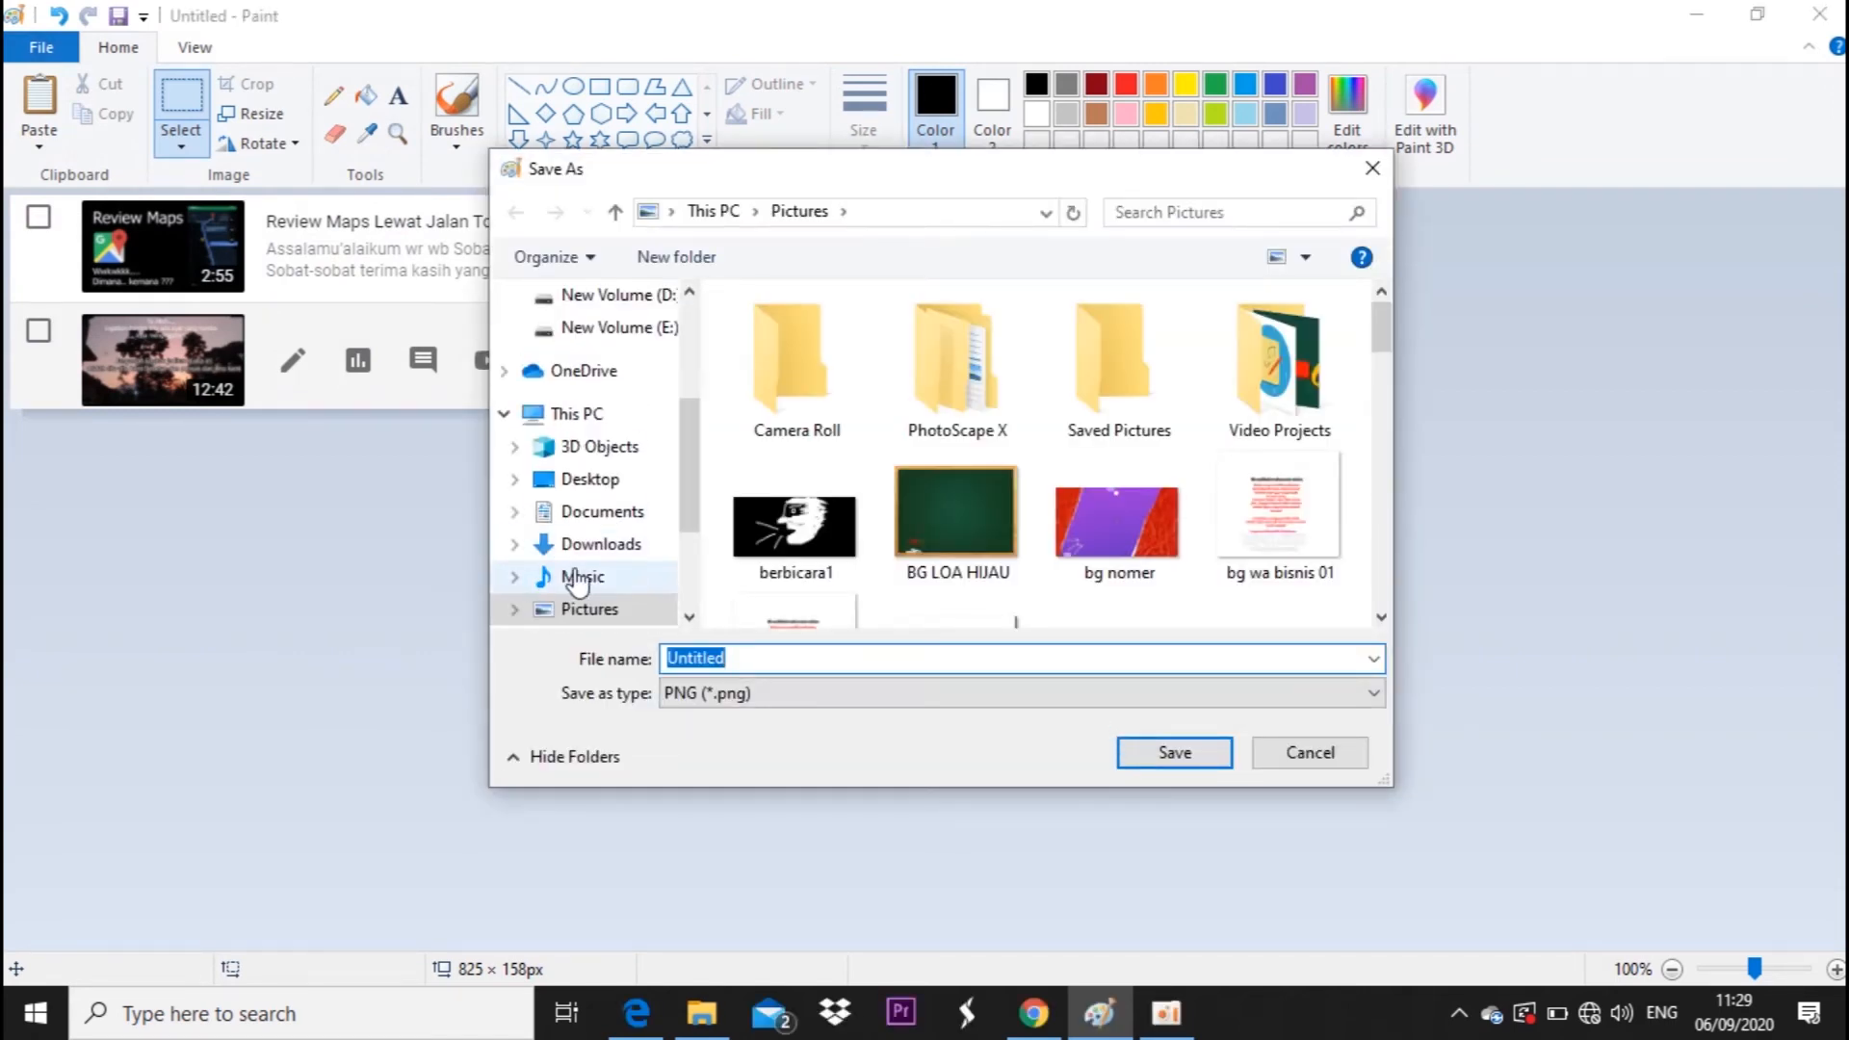
pyautogui.scroll(-3, 619, 523)
pyautogui.scroll(2, 610, 524)
pyautogui.scroll(-4, 635, 559)
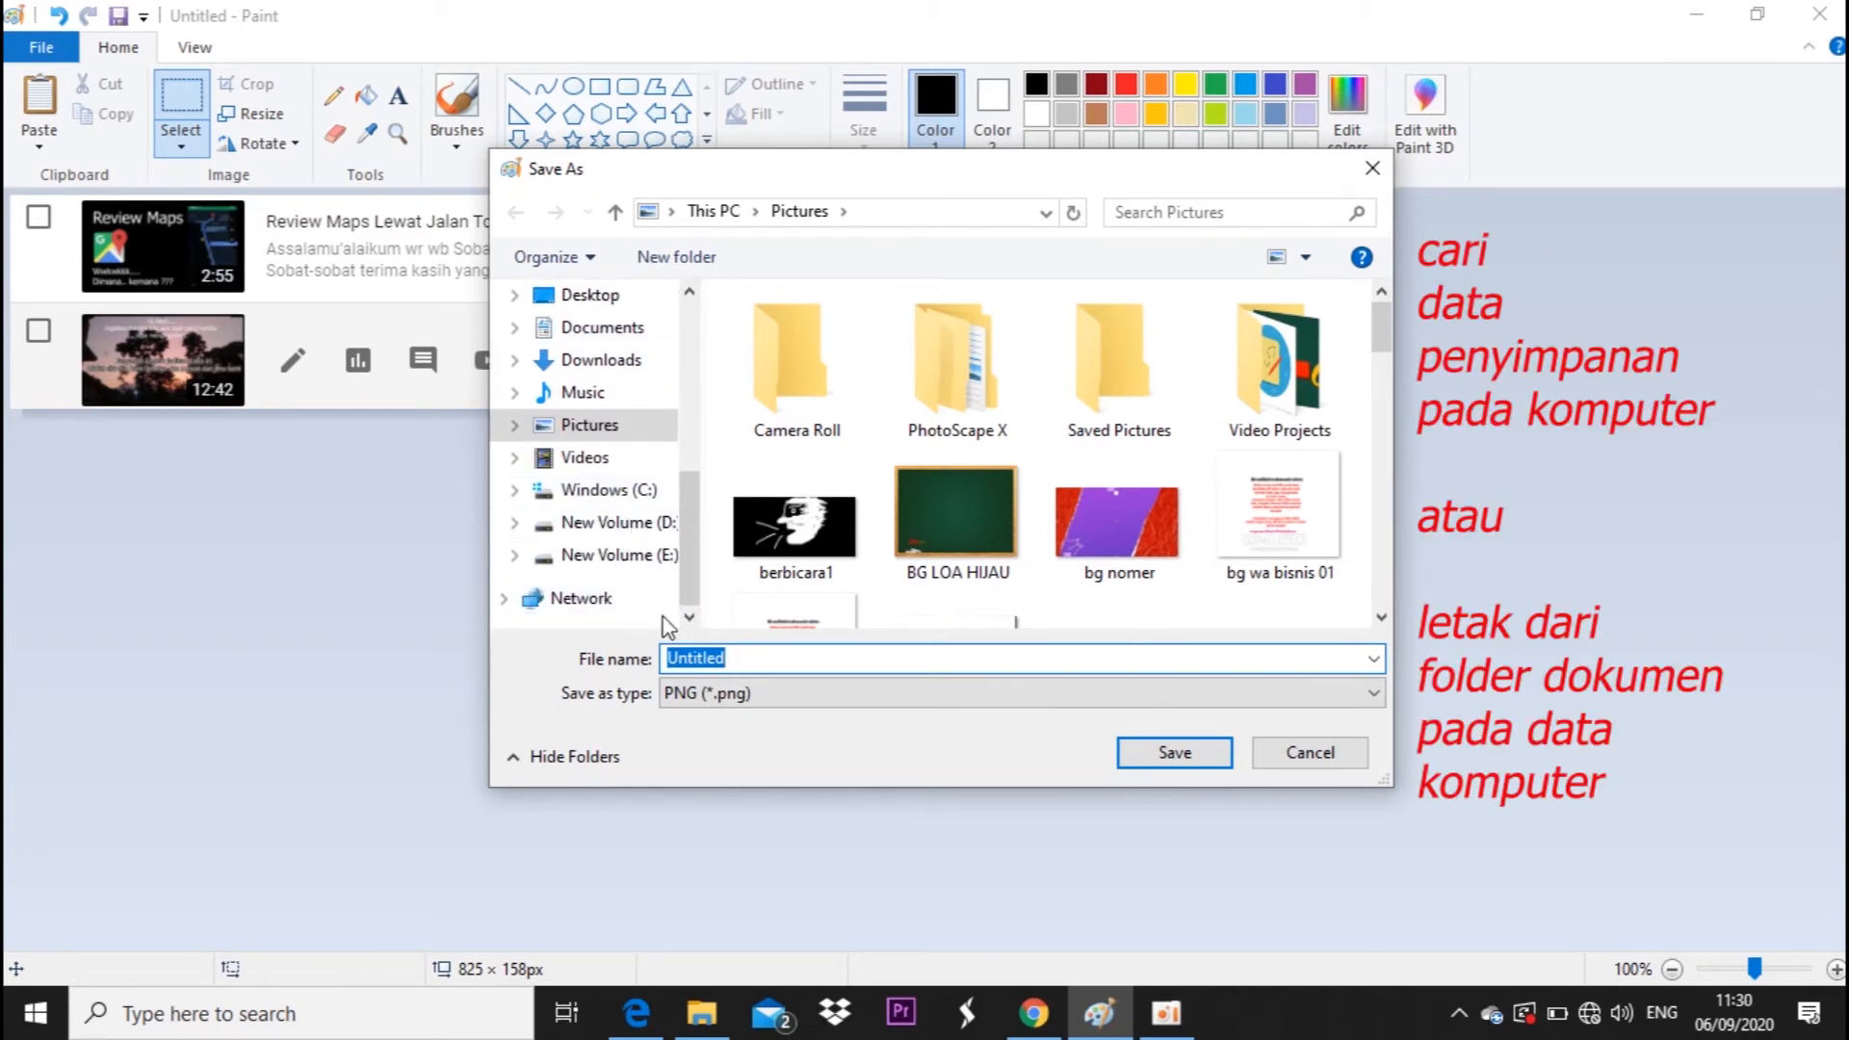
pyautogui.click(643, 555)
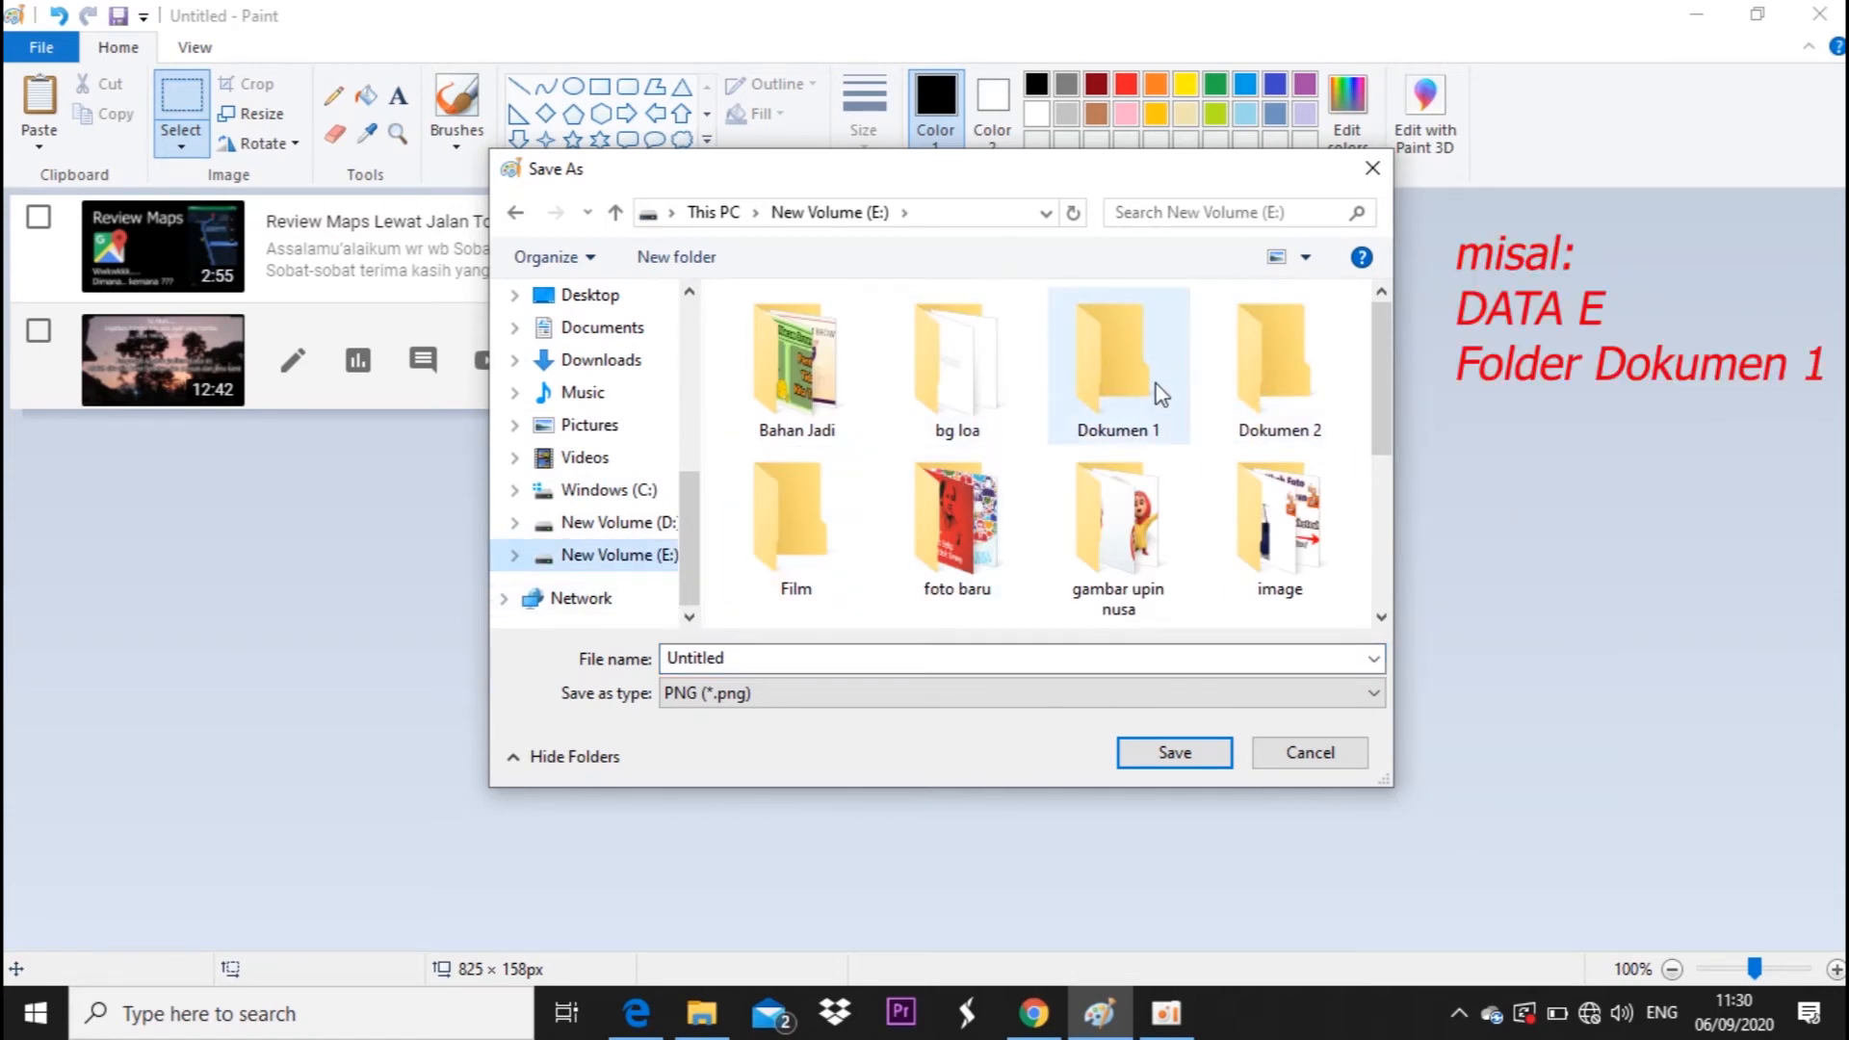
pyautogui.doubleClick(1136, 399)
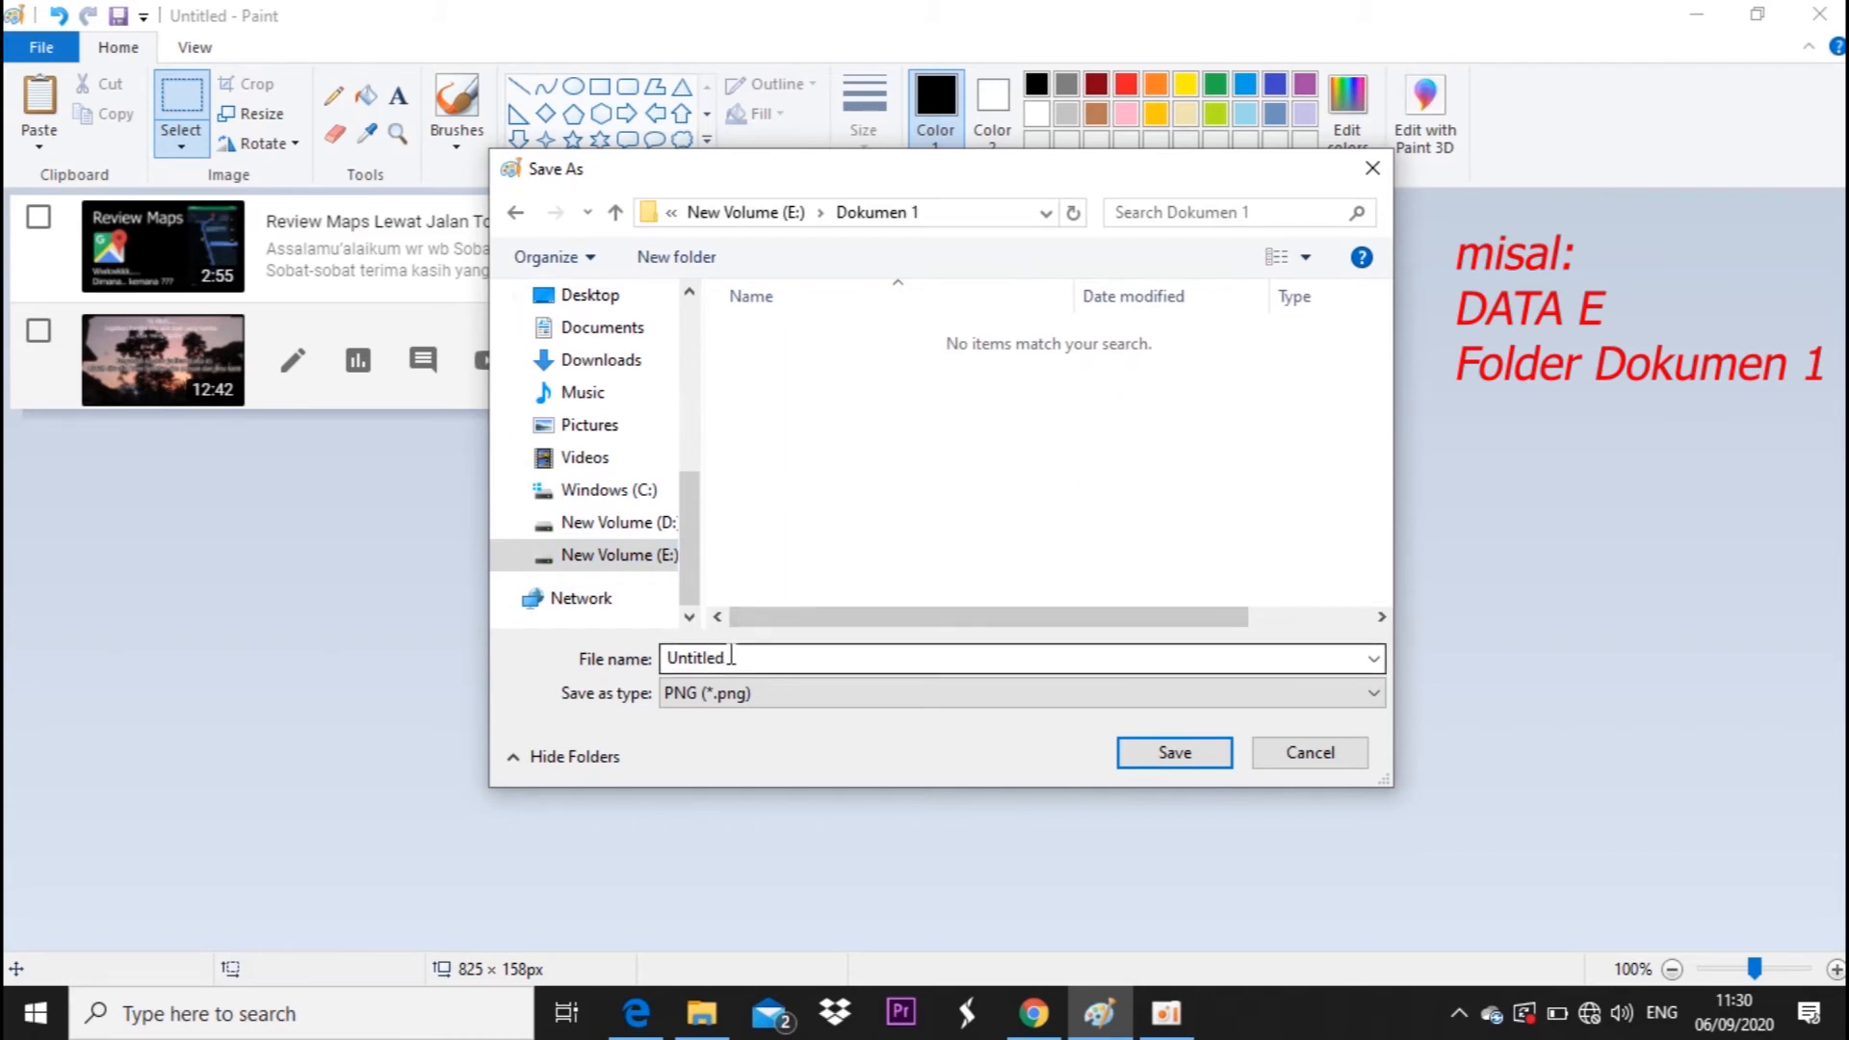
# Step: Name the PNG picture "Contoh data" and save it in the Dokumen 1 folder
pyautogui.doubleClick(933, 656)
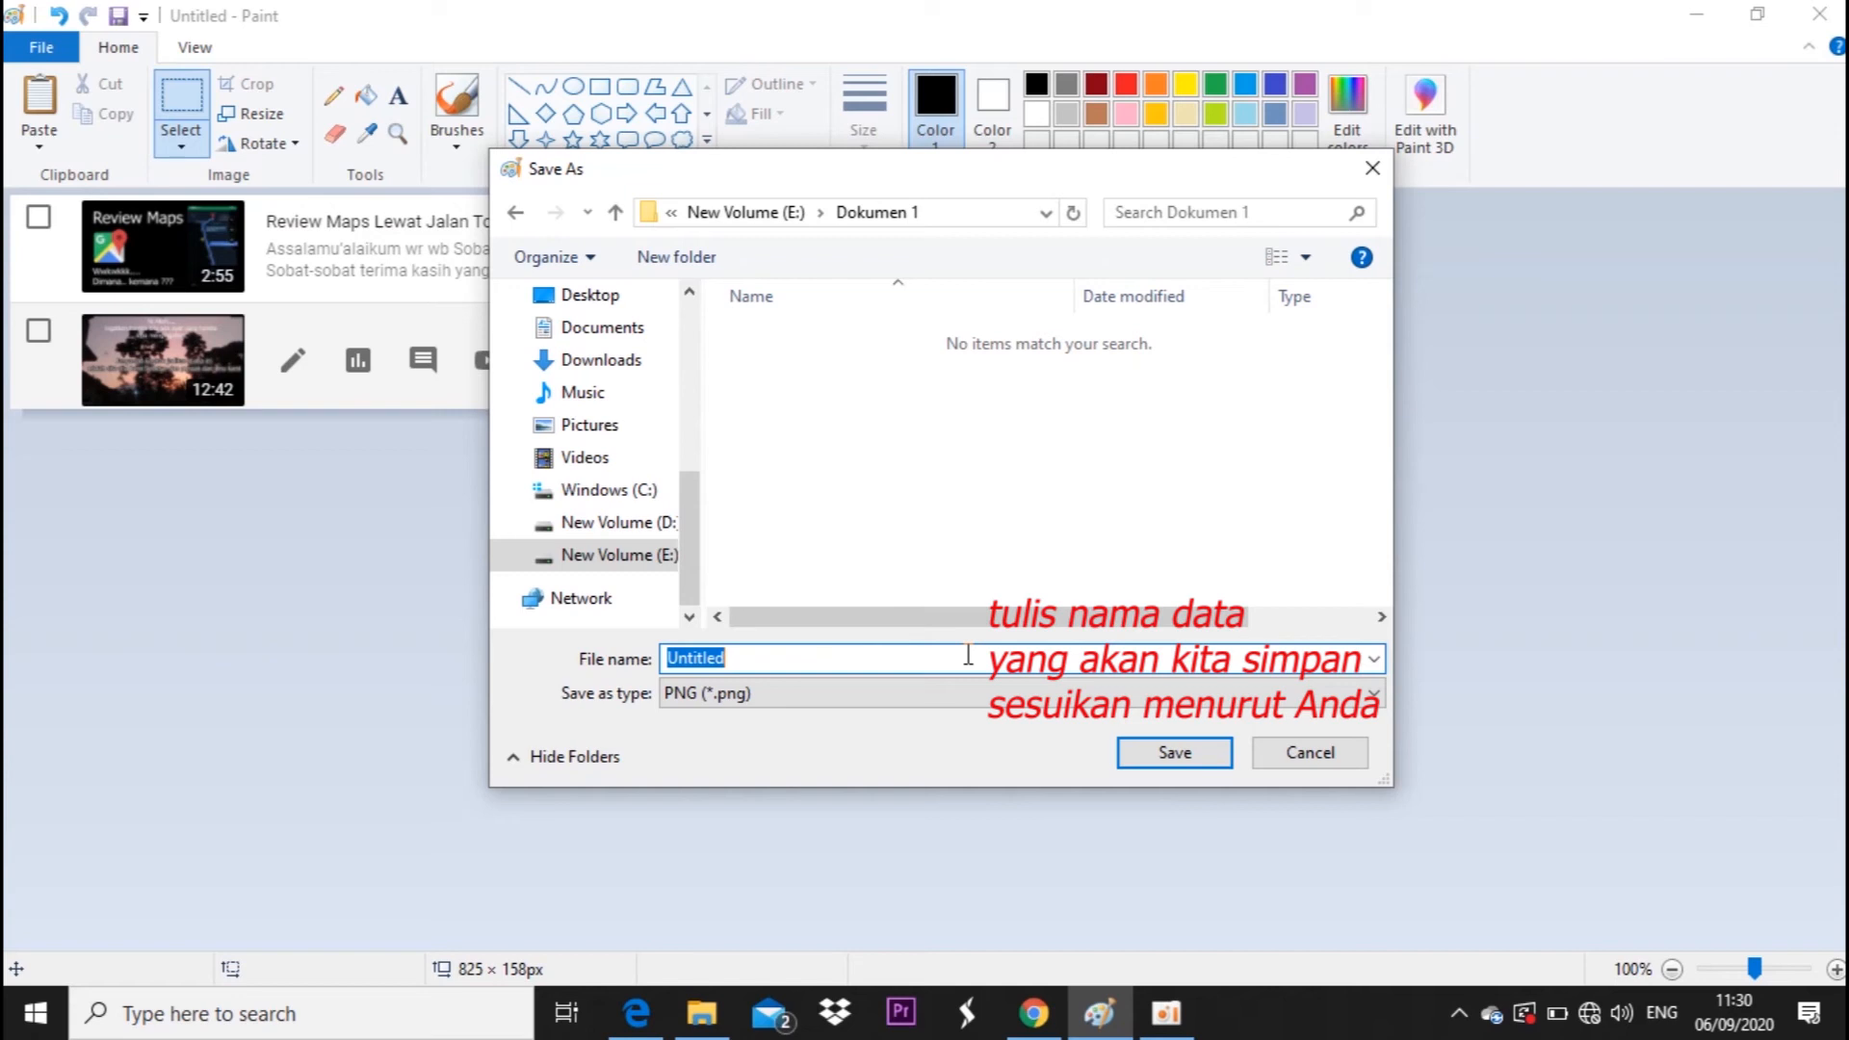
pyautogui.write('COntoh data')
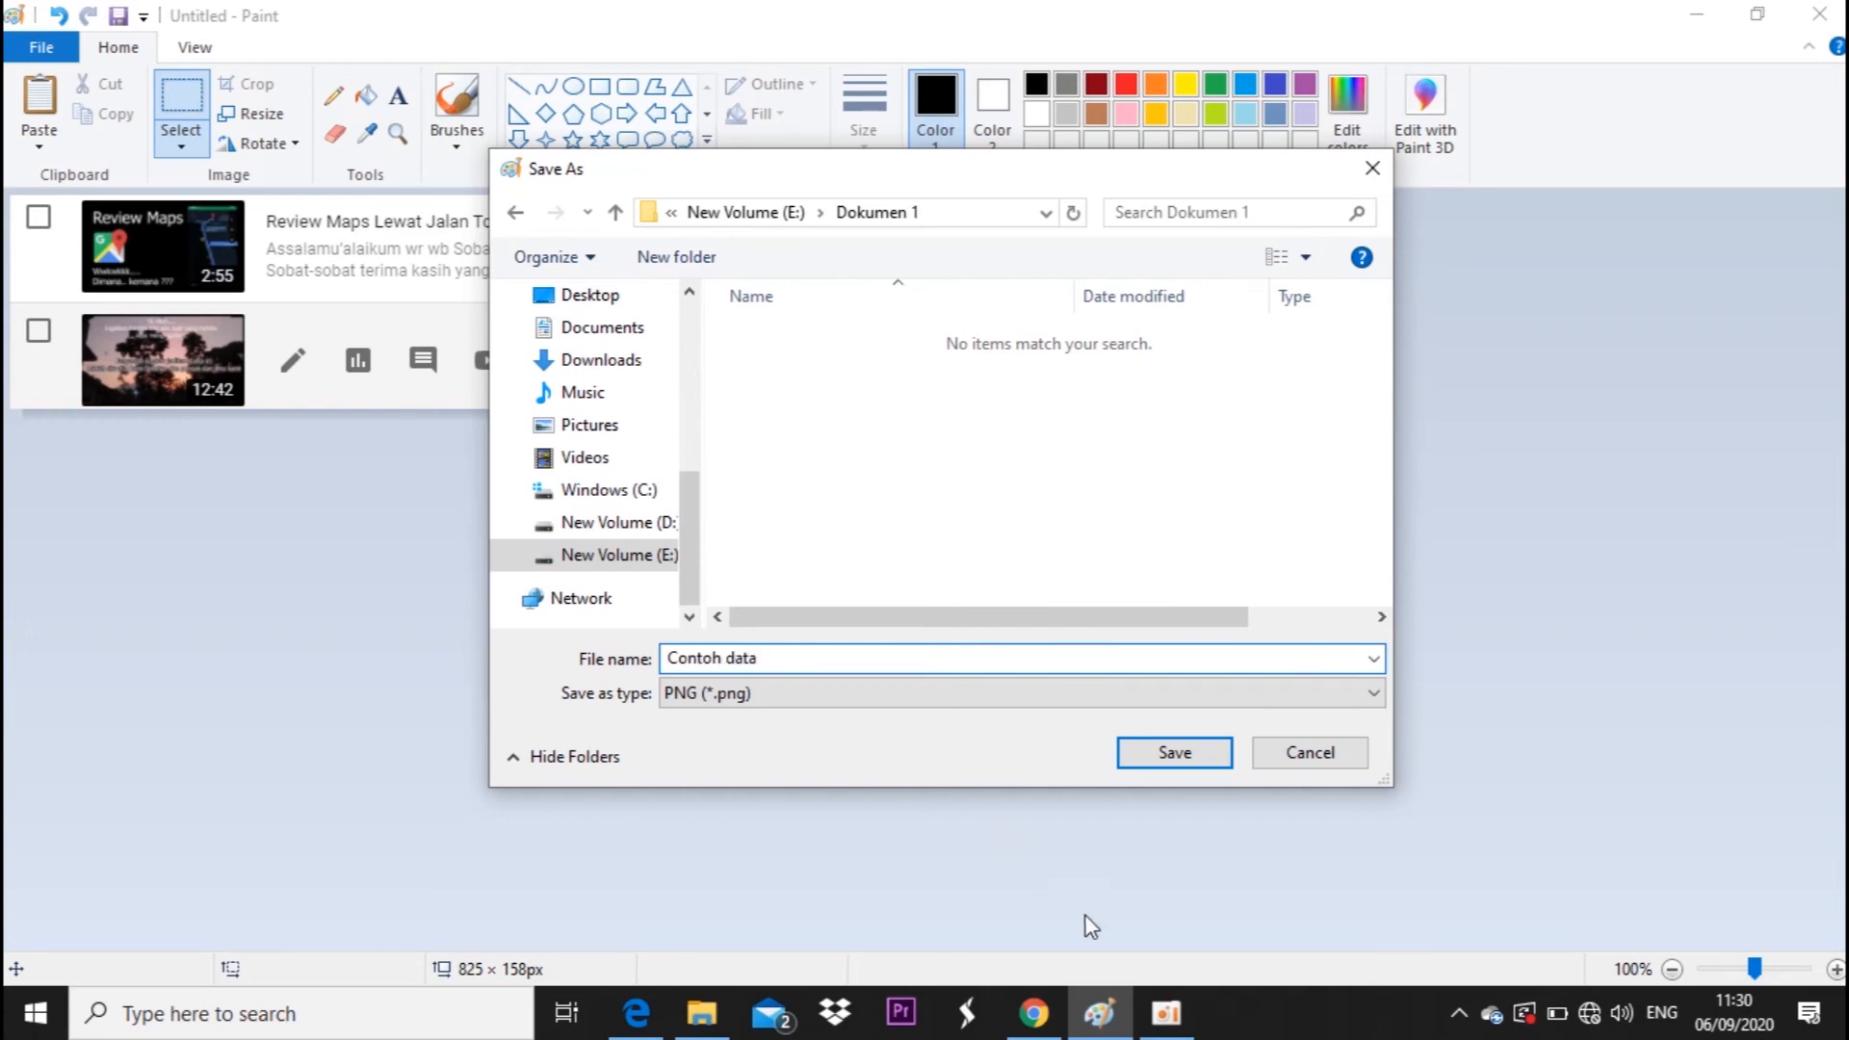
pyautogui.click(1173, 752)
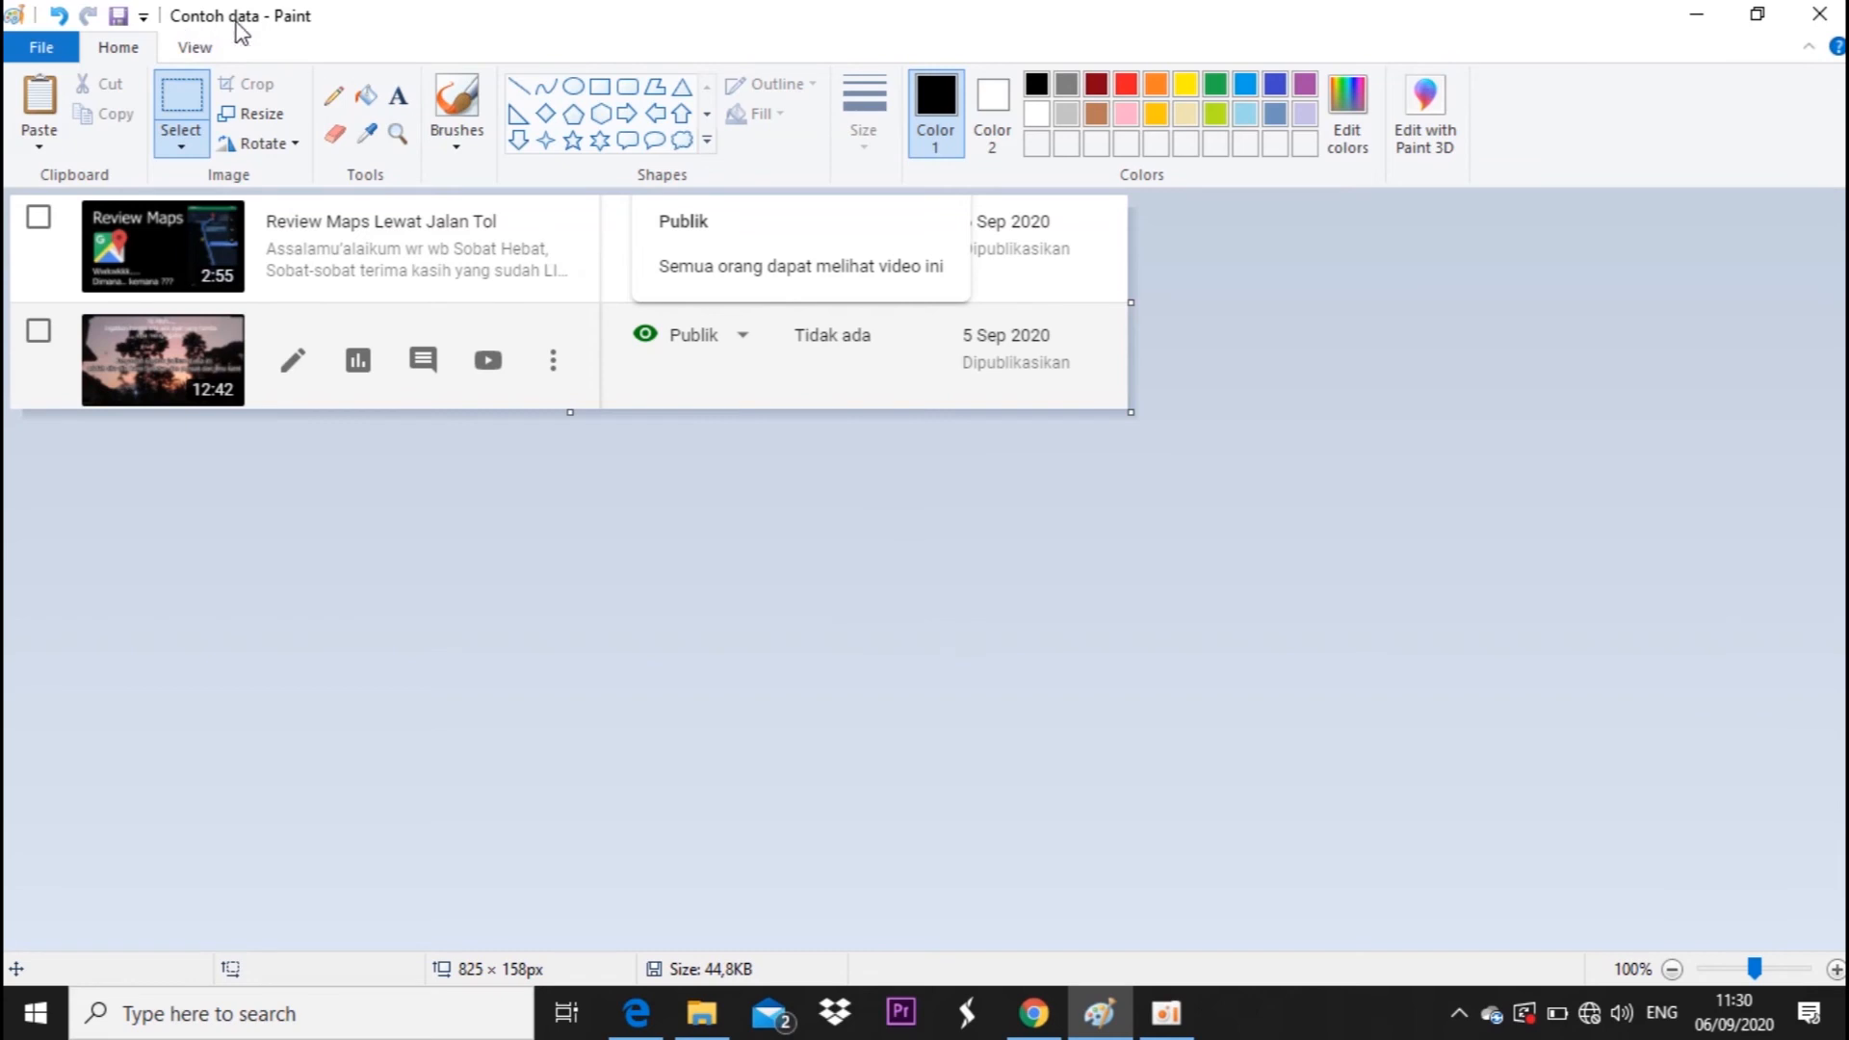
# Step: Switch to File Explorer, check the Dokumen 1 folder for the saved picture, and return to the root of drive E
pyautogui.click(702, 1016)
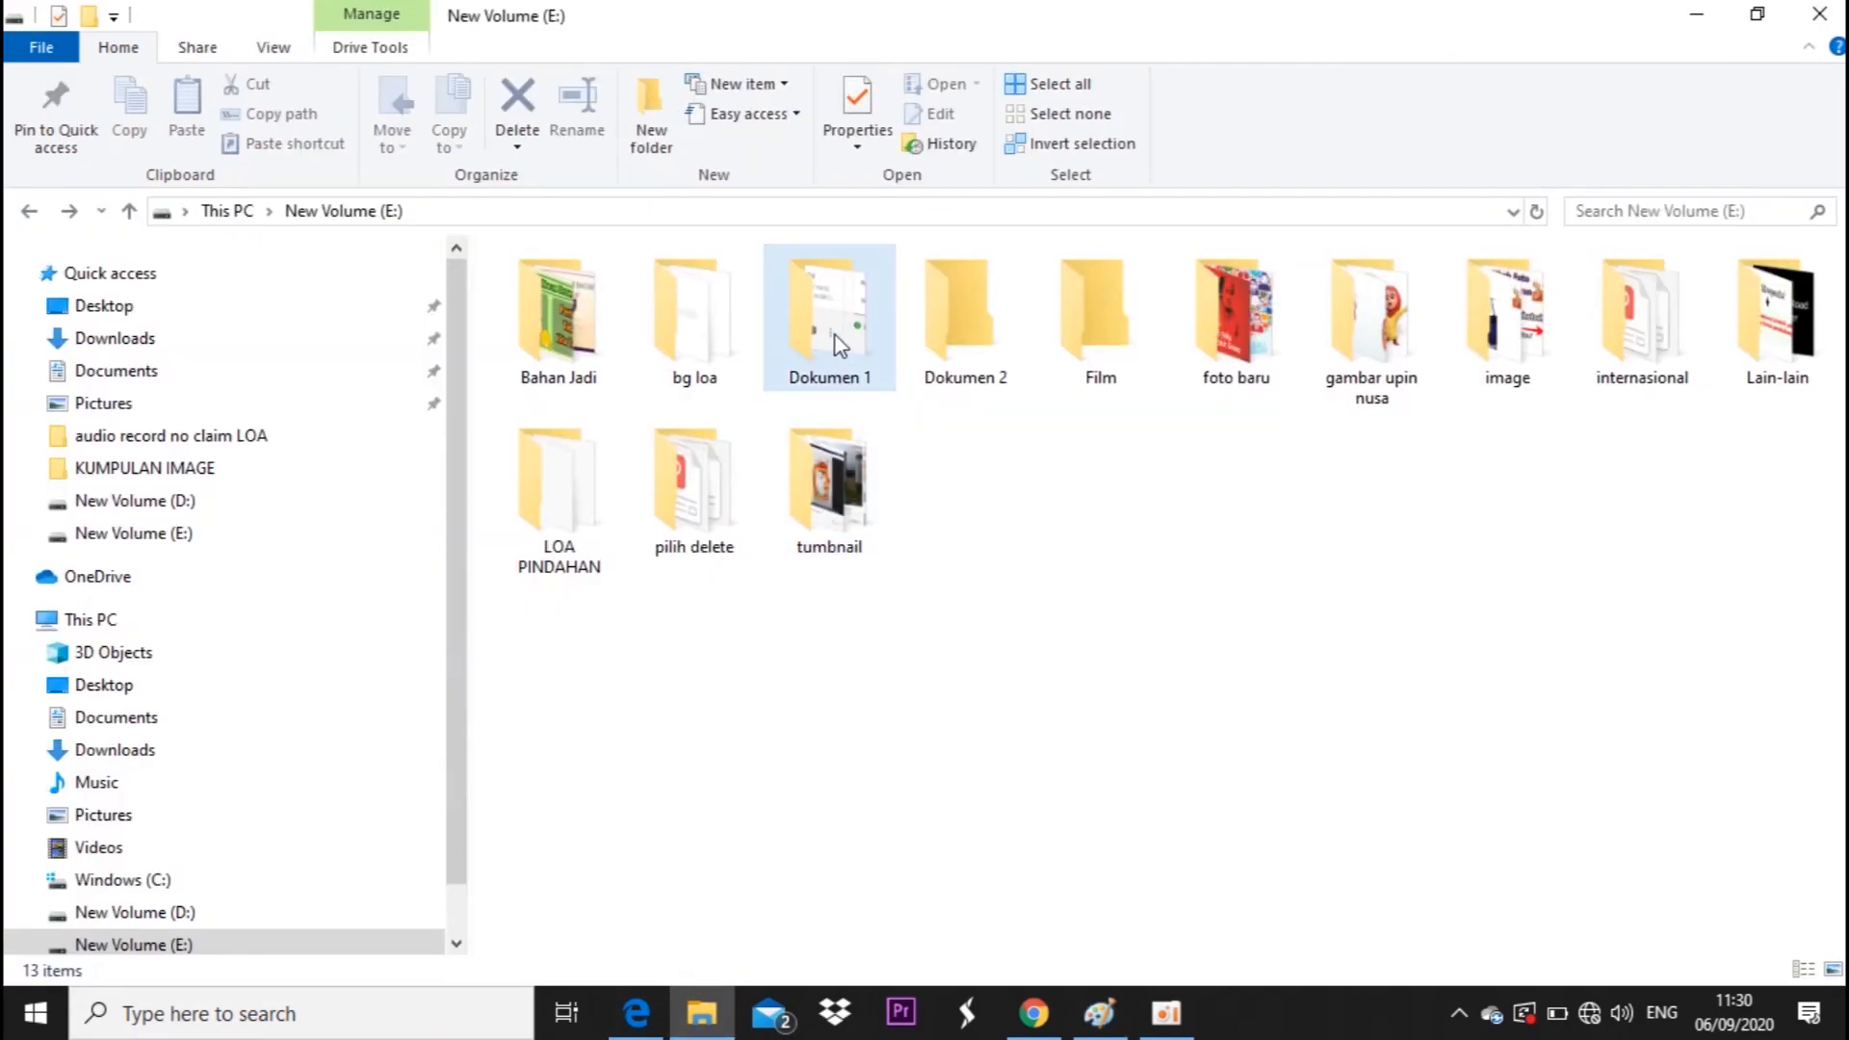
pyautogui.doubleClick(838, 339)
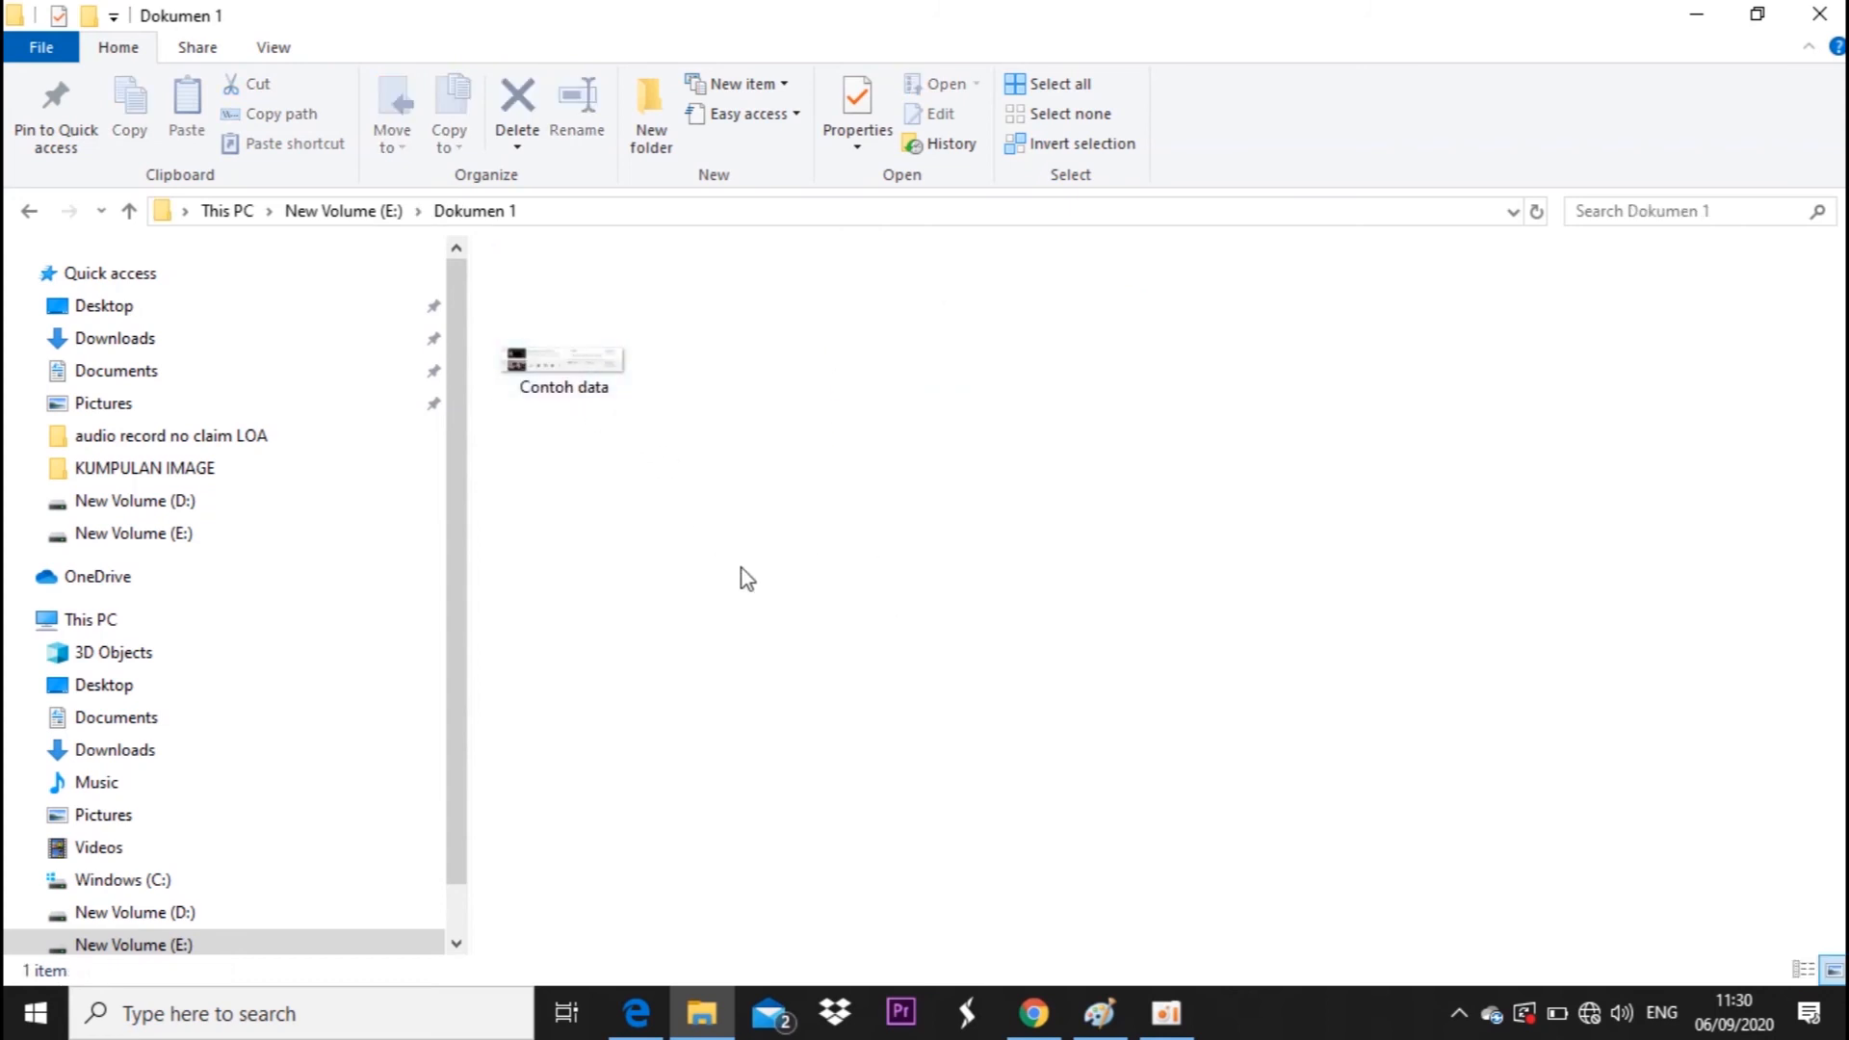
pyautogui.rightClick(780, 375)
pyautogui.click(846, 516)
pyautogui.click(318, 211)
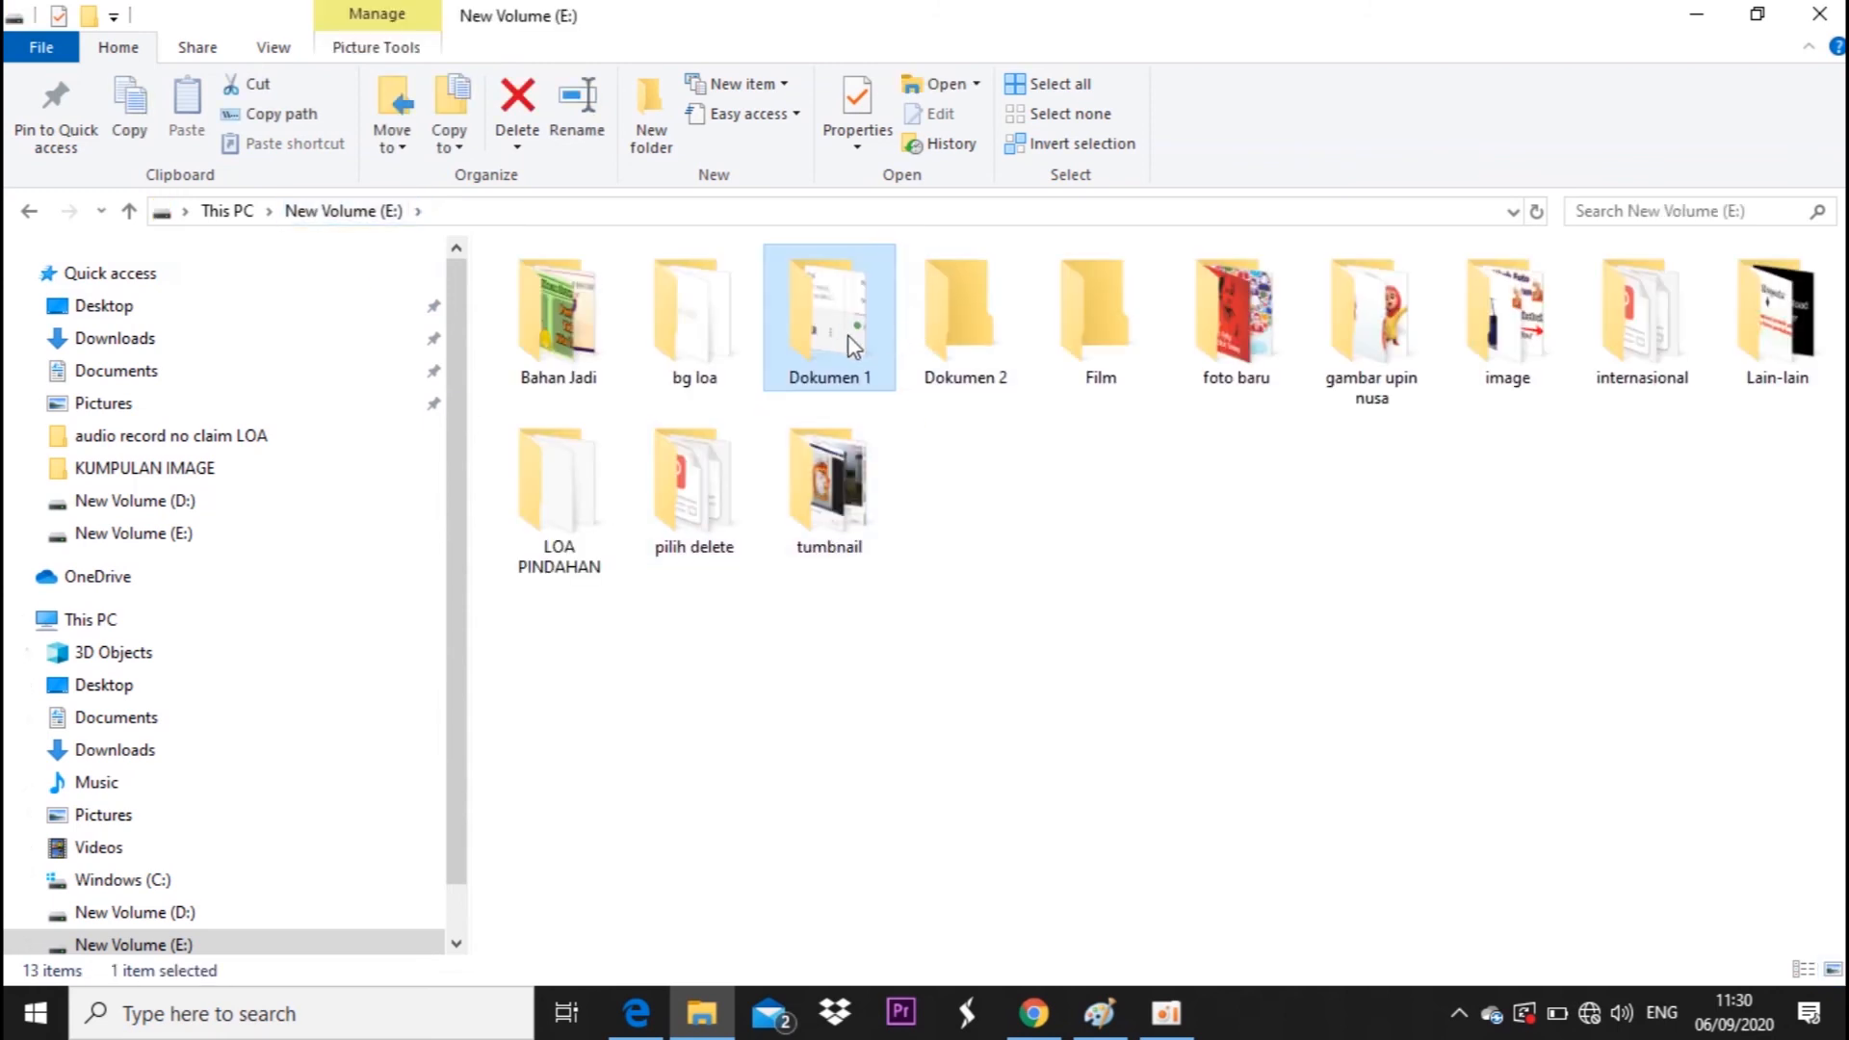
pyautogui.click(1119, 708)
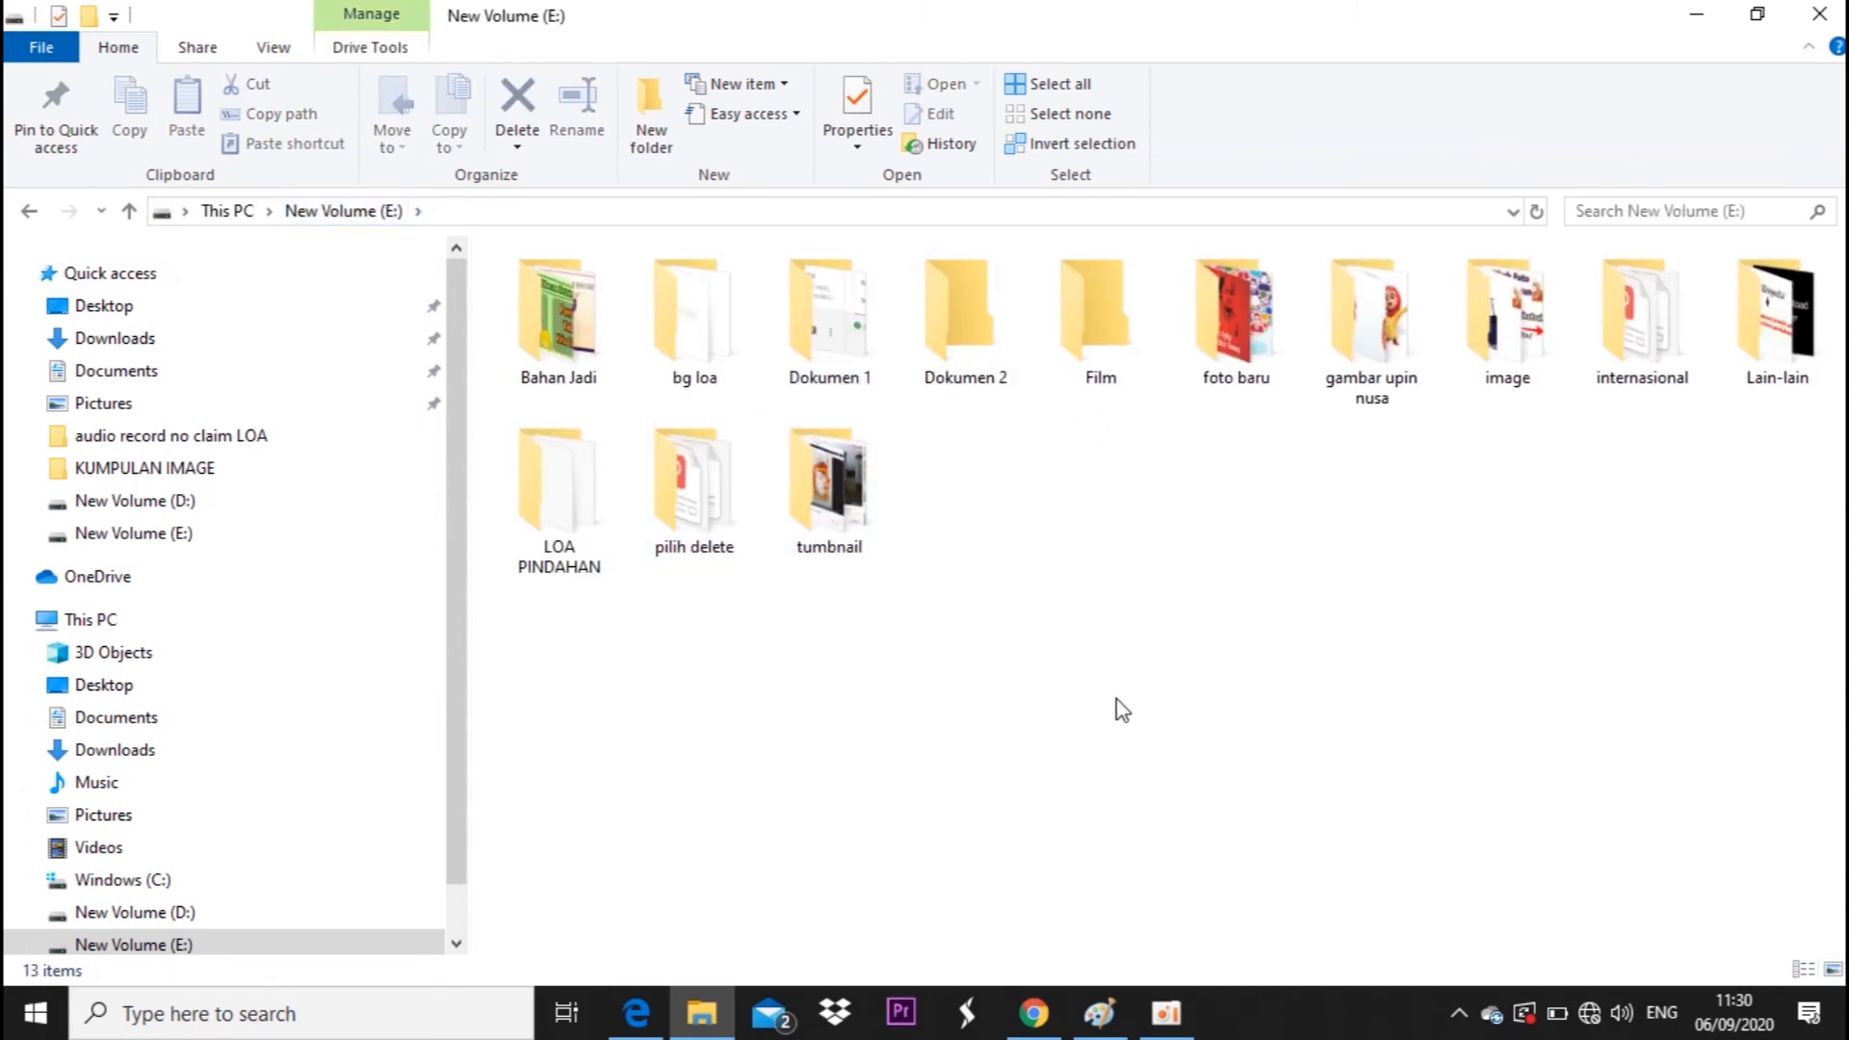